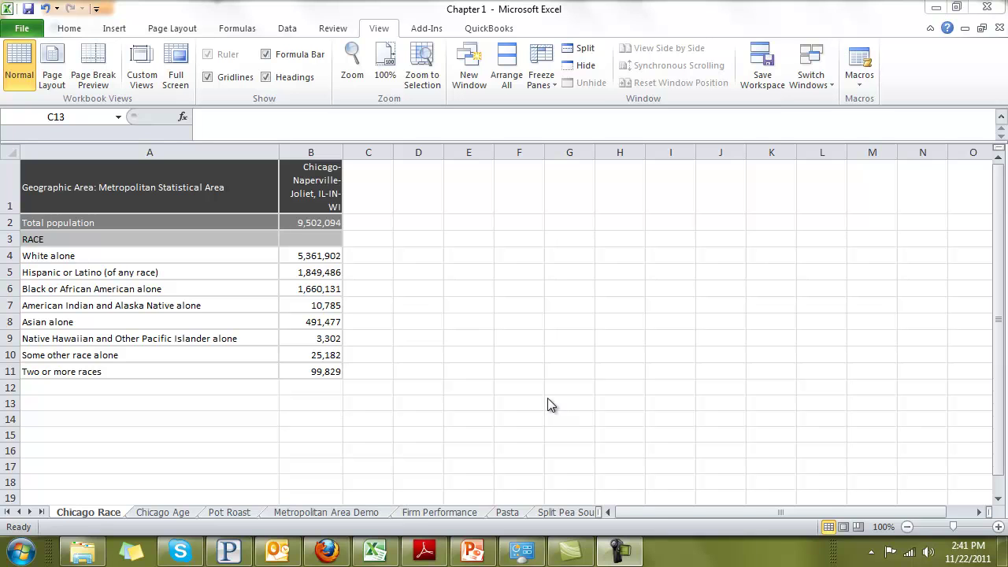
Insert a blank 2-D pie chart and place it beside the Chicago Race table, over about columns E to K.
left_click(69, 30)
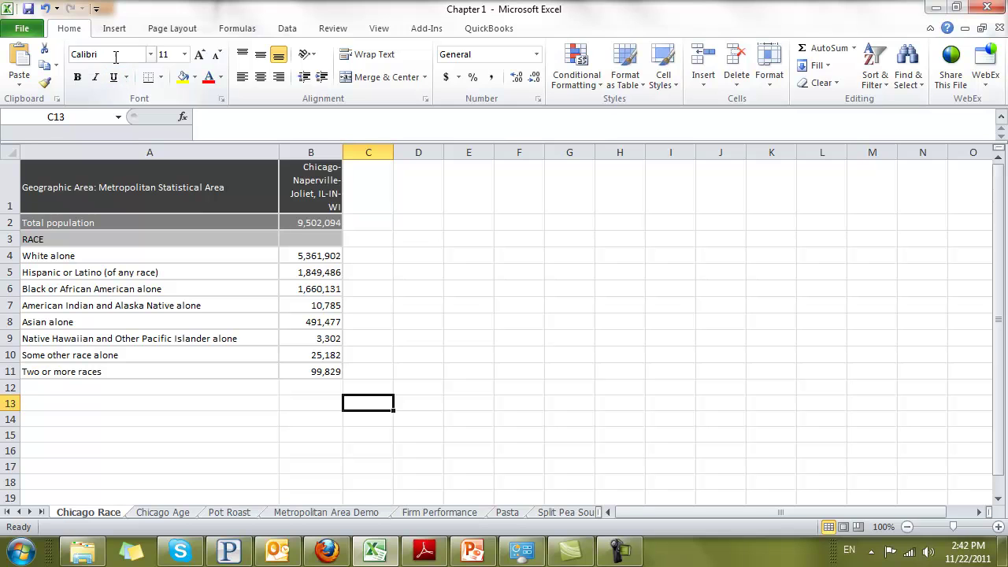
left_click(114, 29)
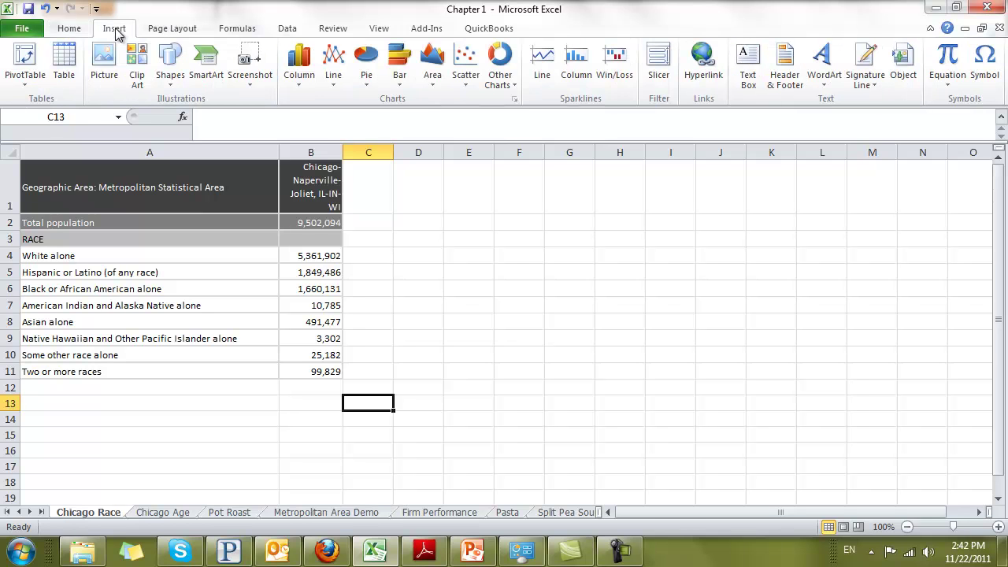
left_click(367, 69)
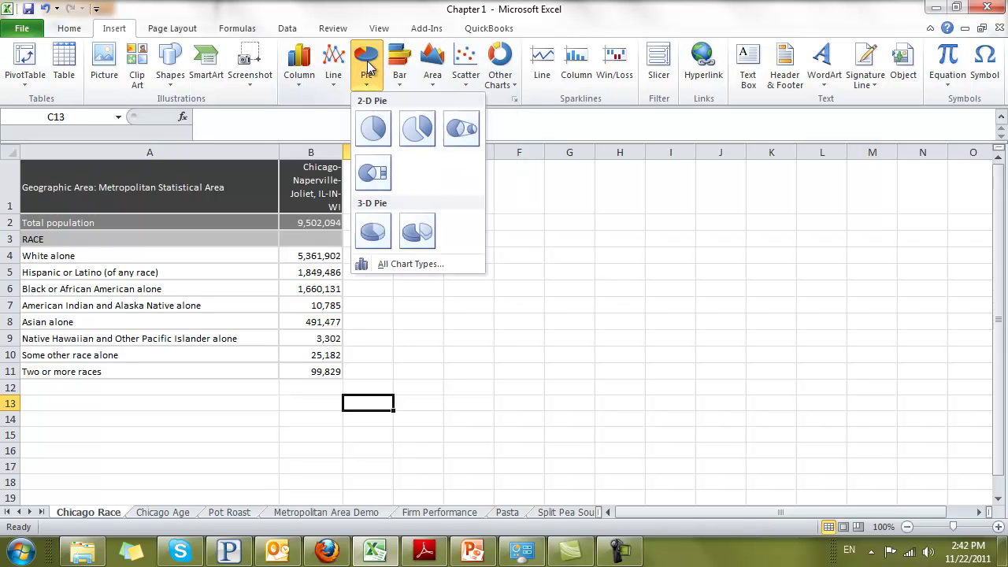
left_click(374, 128)
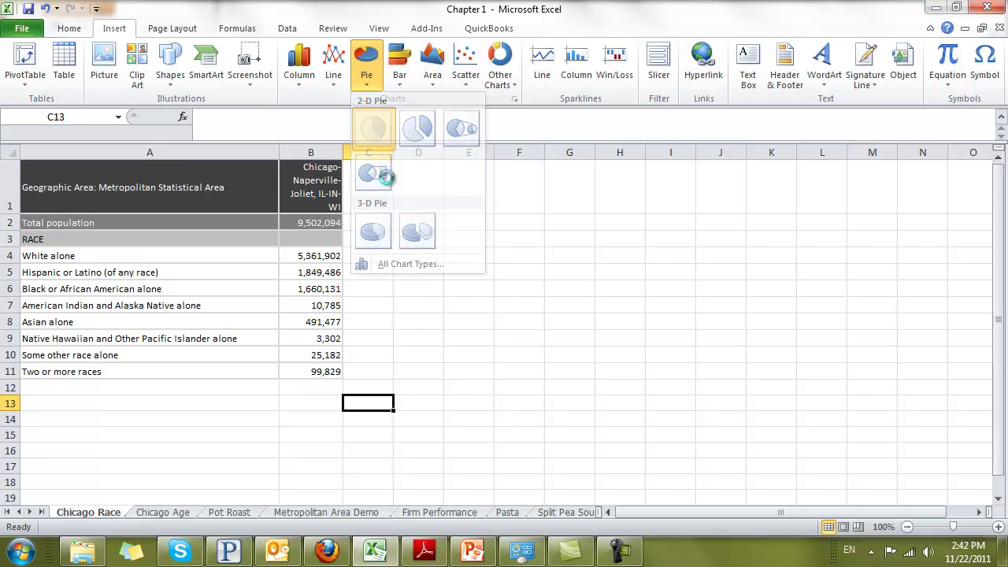
left_click_drag(520, 299, 618, 255)
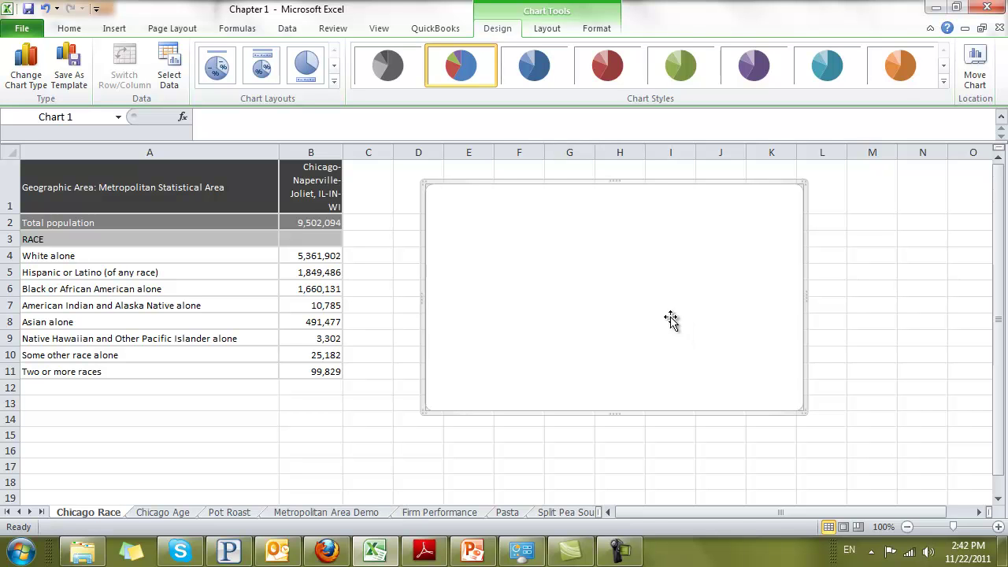
Add a data series to the pie chart and link its name to cell B1.
left_click(172, 69)
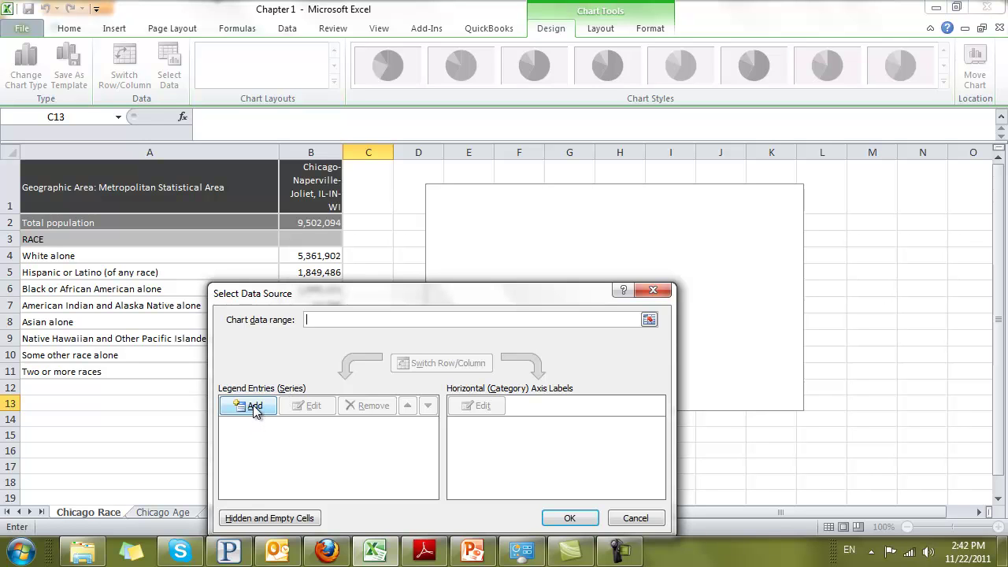
left_click(252, 406)
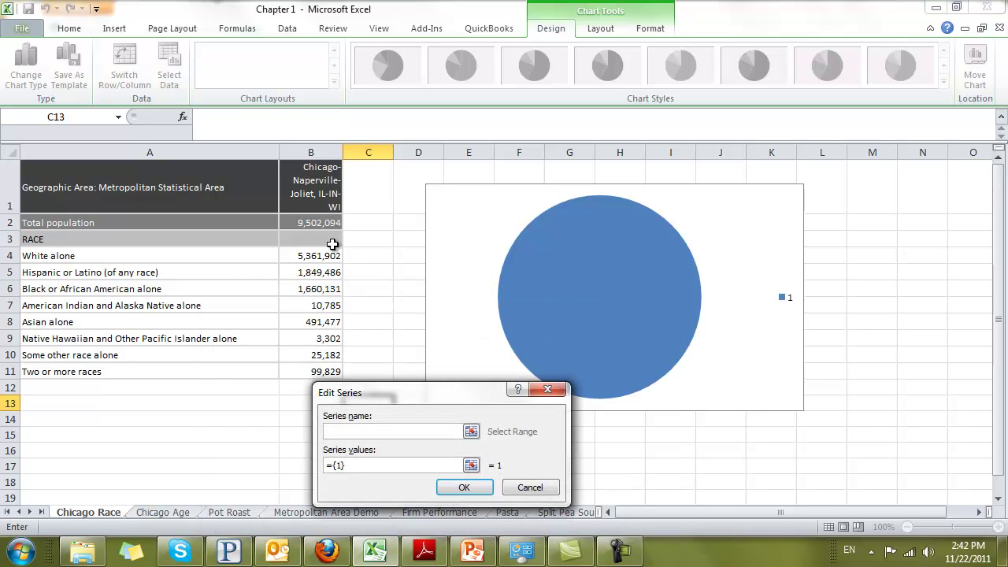
left_click_drag(318, 261, 307, 365)
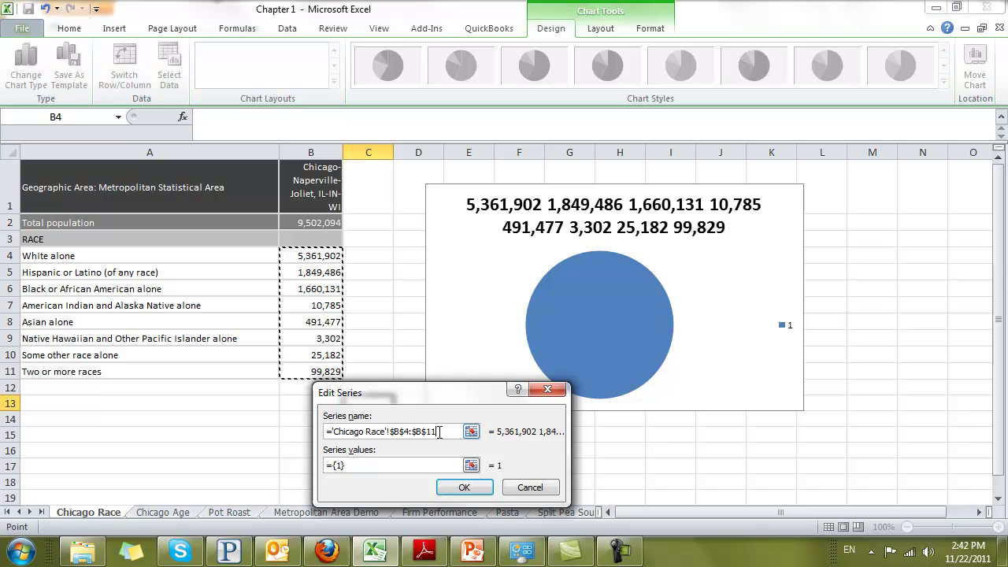
left_click_drag(447, 431, 279, 426)
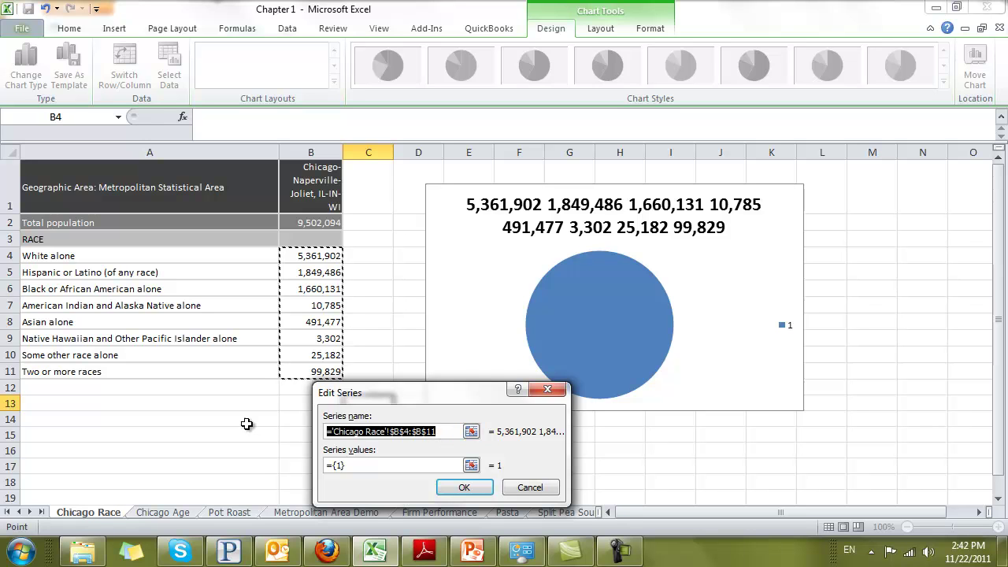
key("BackSpace")
left_click(319, 189)
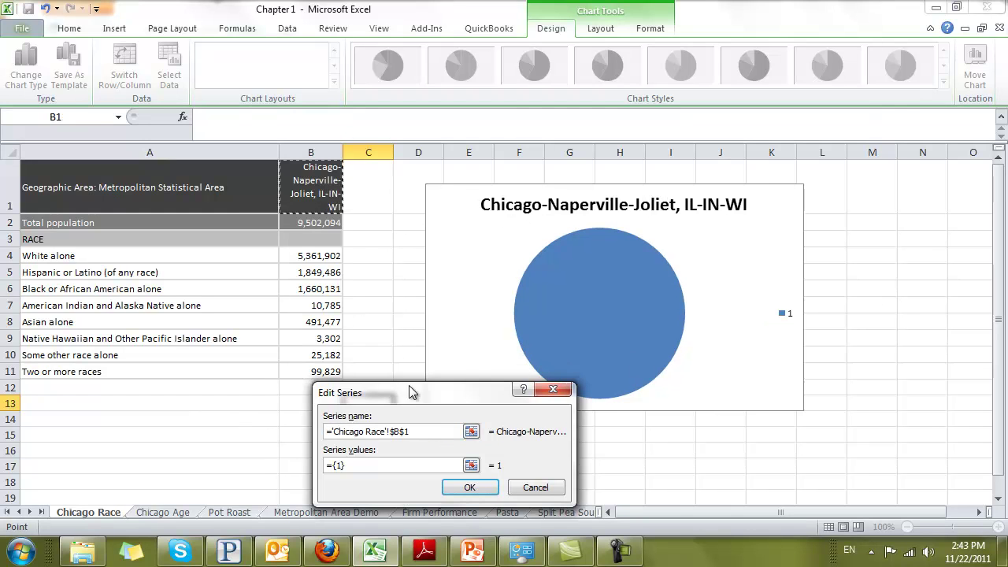
Set the series values to the race population figures in B4:B11.
left_click(471, 465)
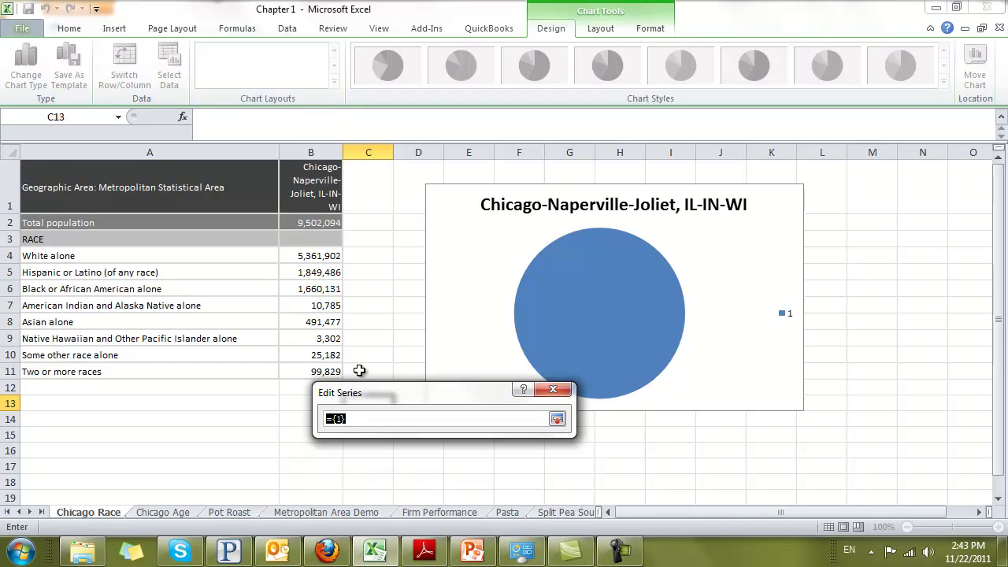
left_click(311, 256)
left_click_drag(311, 256, 315, 374)
left_click(557, 419)
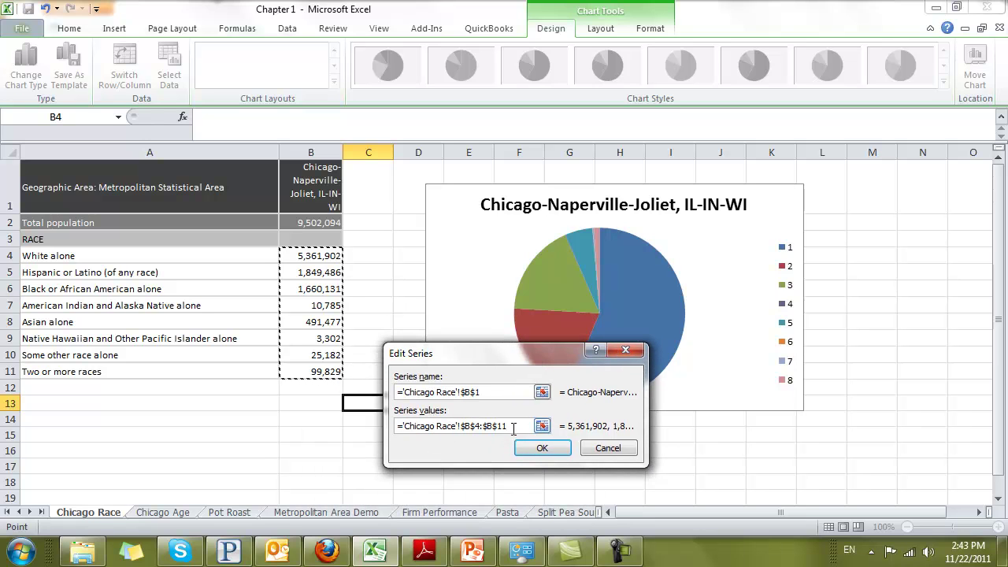
left_click(542, 426)
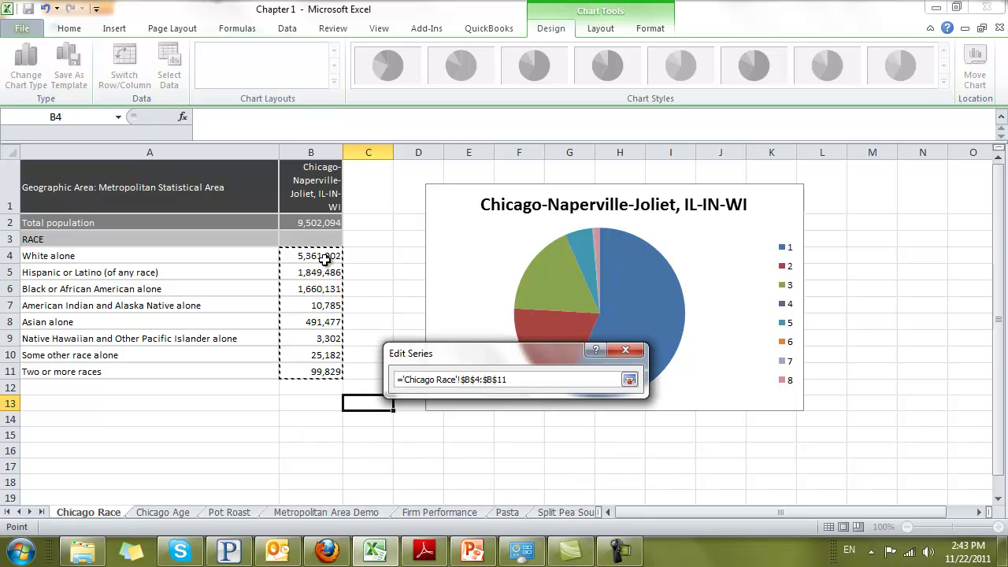
left_click_drag(323, 261, 319, 368)
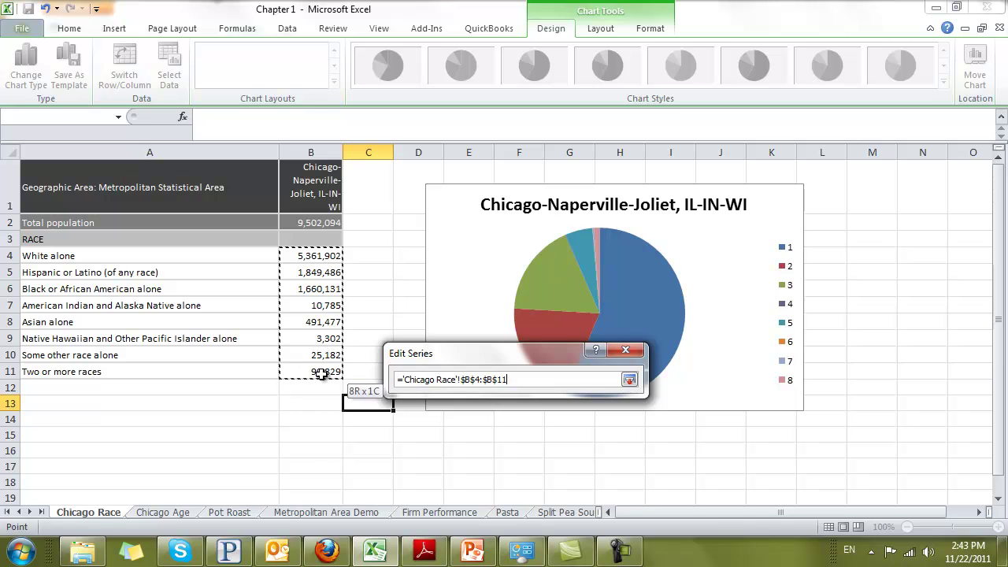
left_click(629, 379)
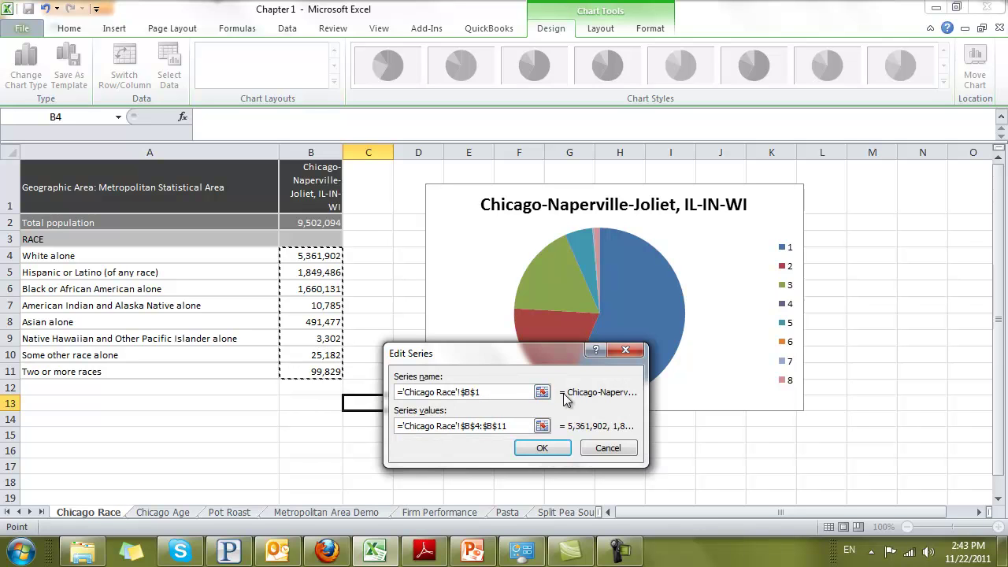
Try to replace the series name with the text chicago, and accept the new series.
left_click(542, 392)
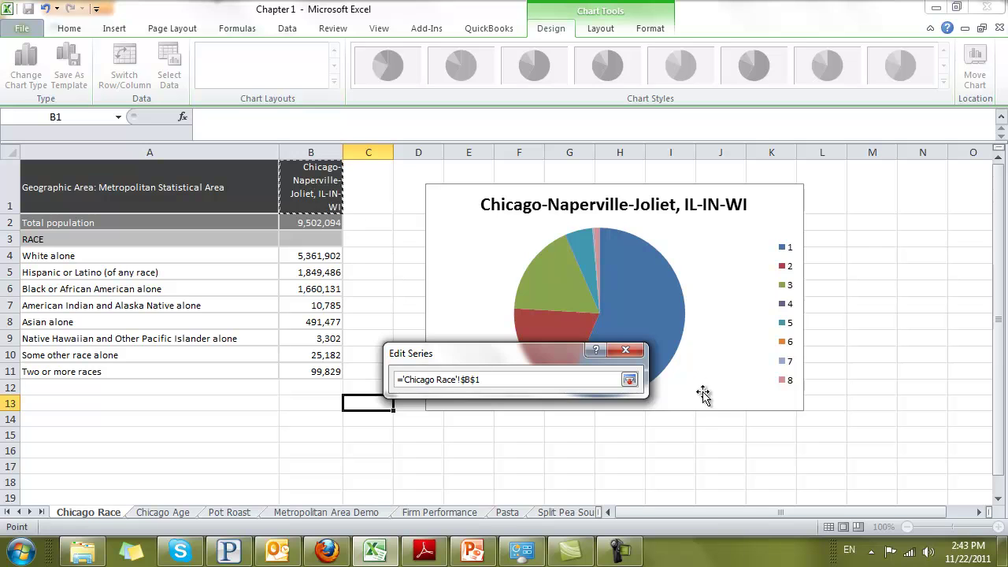
left_click(630, 379)
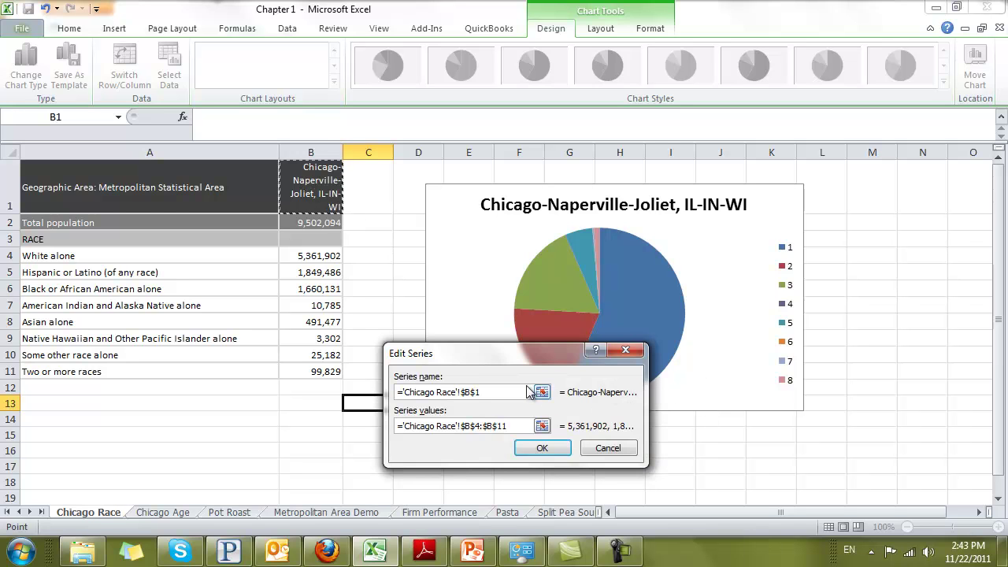
key("shift+Left")
key("BackSpace")
key("BackSpace")
key("BackSpace")
key("BackSpace")
key("BackSpace")
key("BackSpace")
key("BackSpace")
key("BackSpace")
key("BackSpace")
key("BackSpace")
key("BackSpace")
key("BackSpace")
key("BackSpace")
key("BackSpace")
key("BackSpace")
key("BackSpace")
key("BackSpace")
key("BackSpace")
key("BackSpace")
key("BackSpace")
type("chicago")
key("Tab")
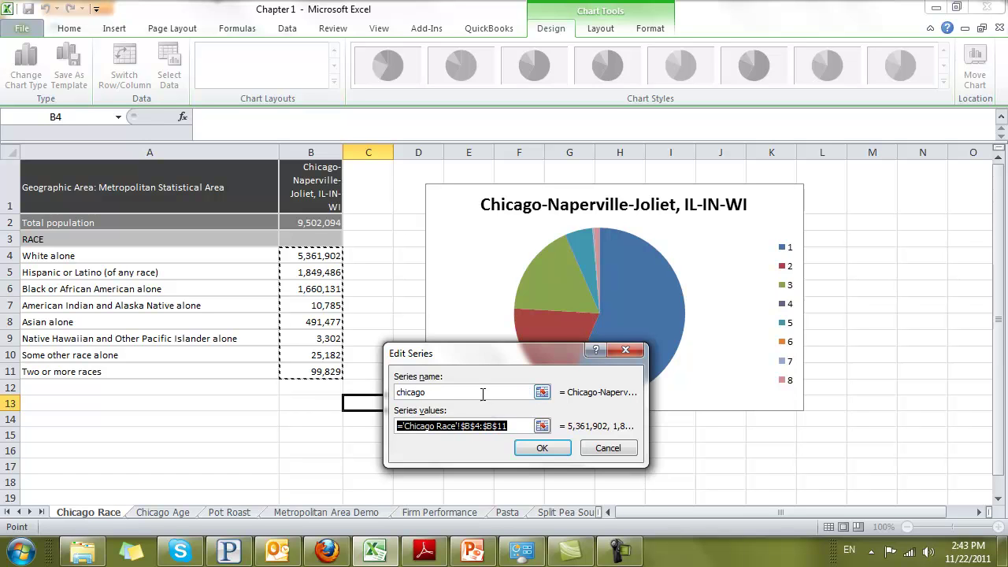
left_click(542, 448)
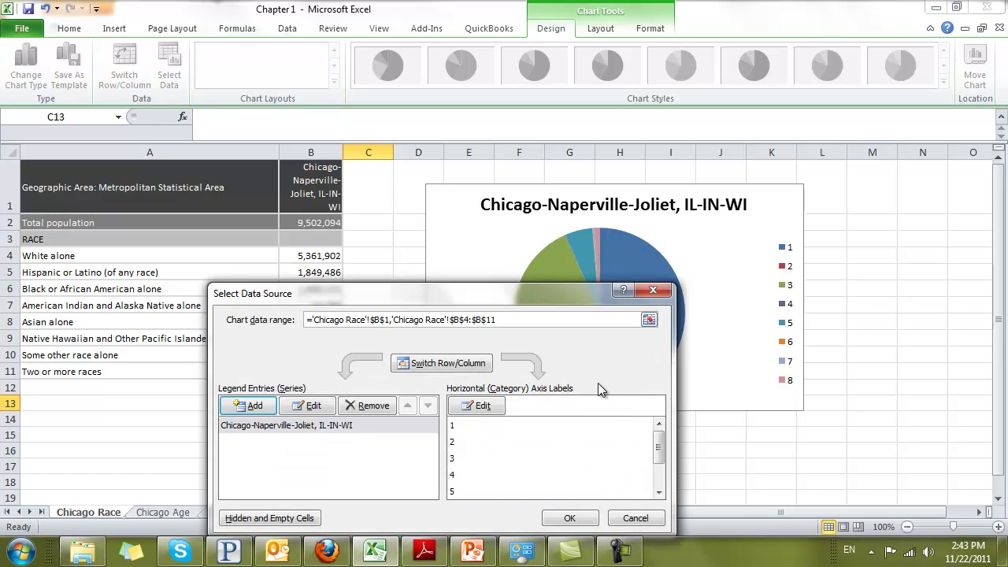
Edit the series and set its name to the text Chicago.
left_click(322, 414)
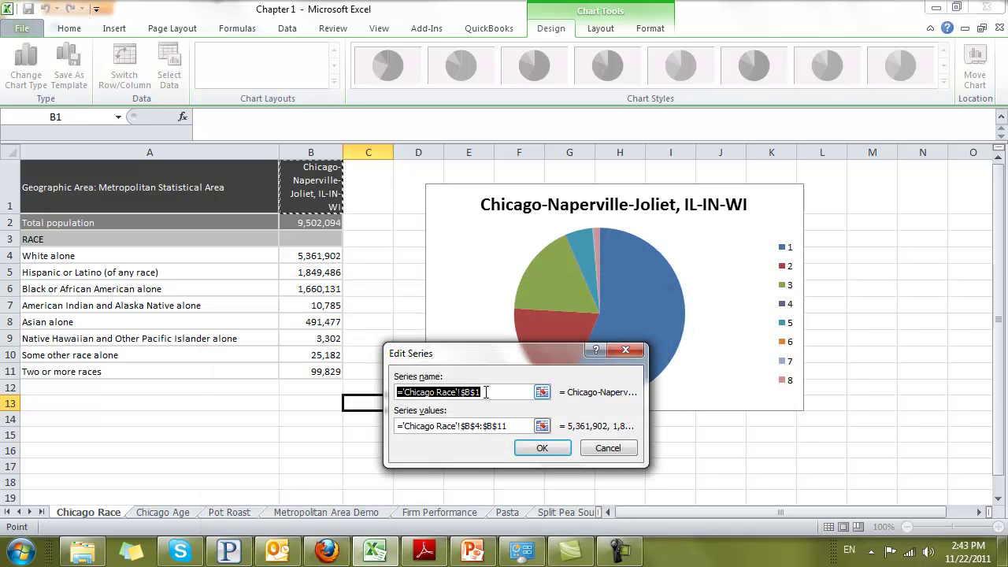
type("Chicago")
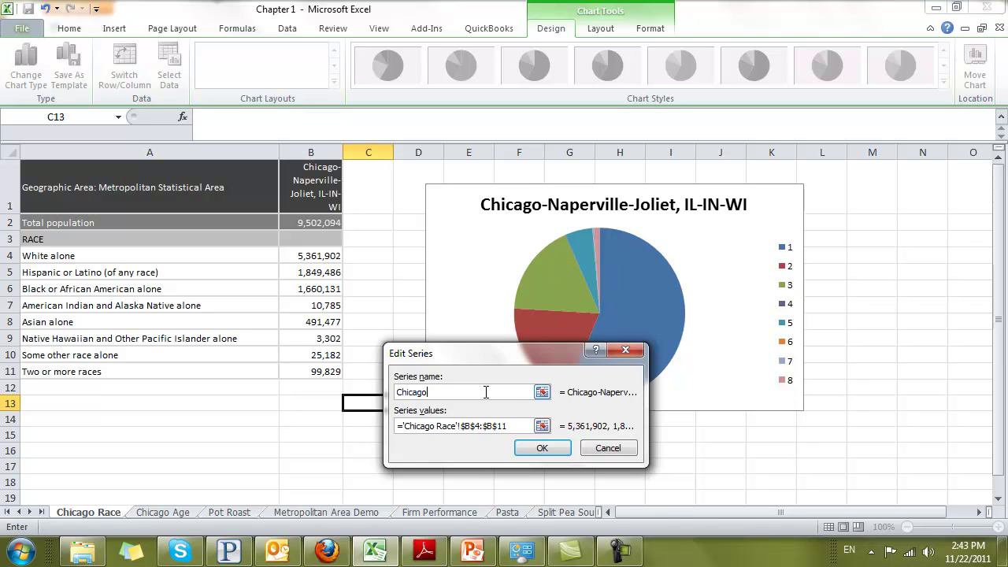
left_click(542, 447)
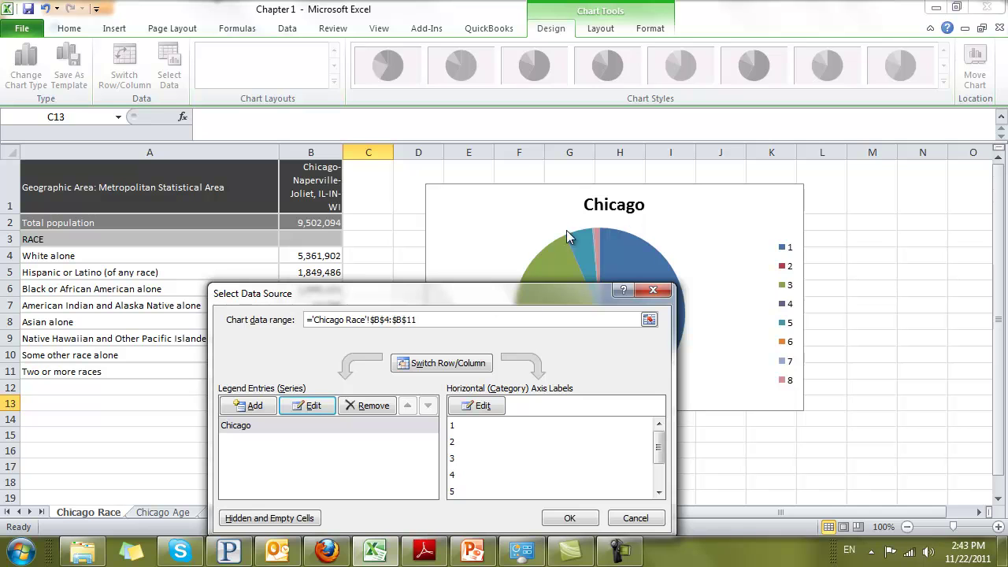
Link the series name back to the metropolitan area heading in cell B1.
left_click(306, 407)
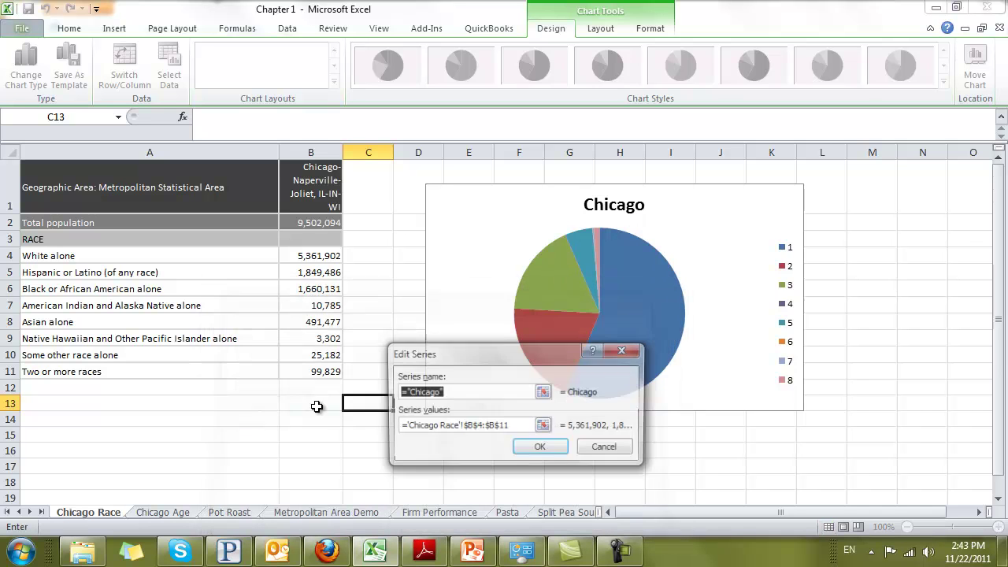
left_click(605, 381)
left_click(315, 186)
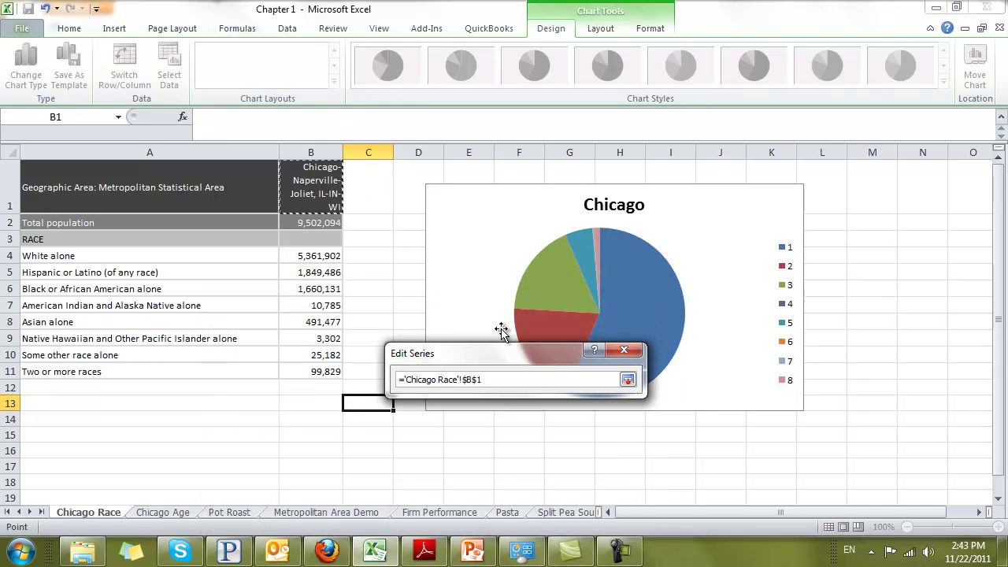
left_click(628, 380)
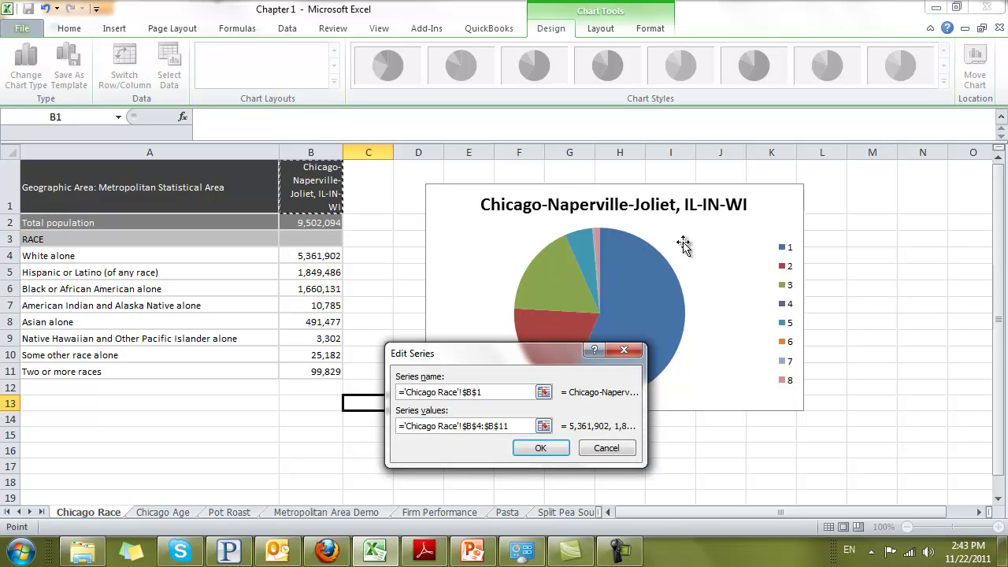
left_click(540, 448)
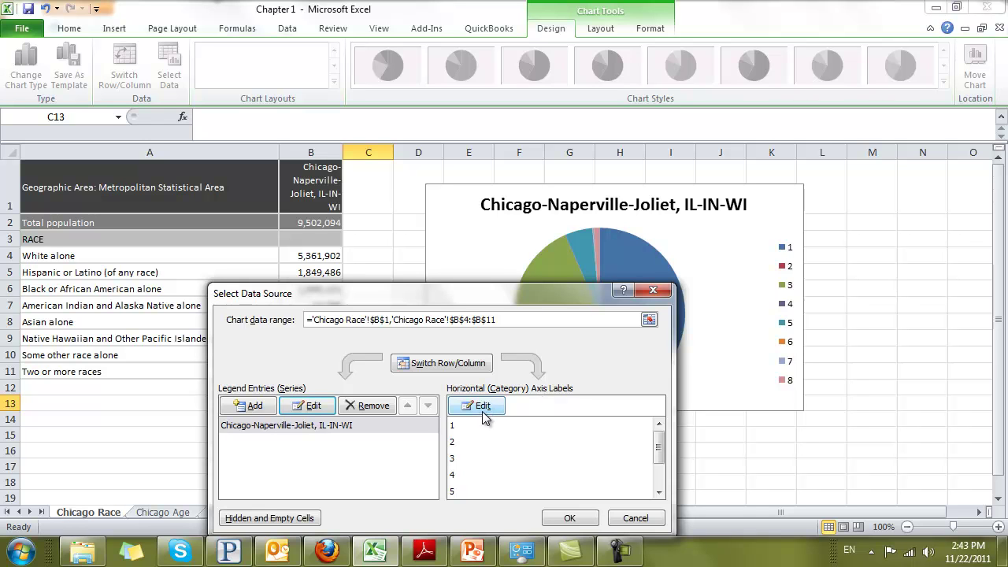
Set the category axis labels to the race names in A4:A11 and accept the chart's data source.
left_click(481, 407)
left_click_drag(79, 255, 85, 373)
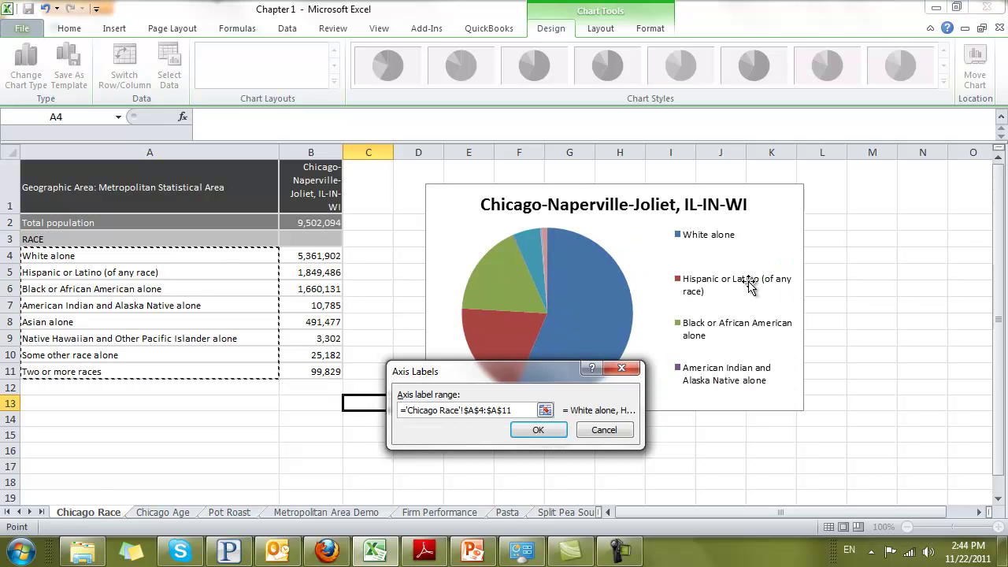
left_click(538, 429)
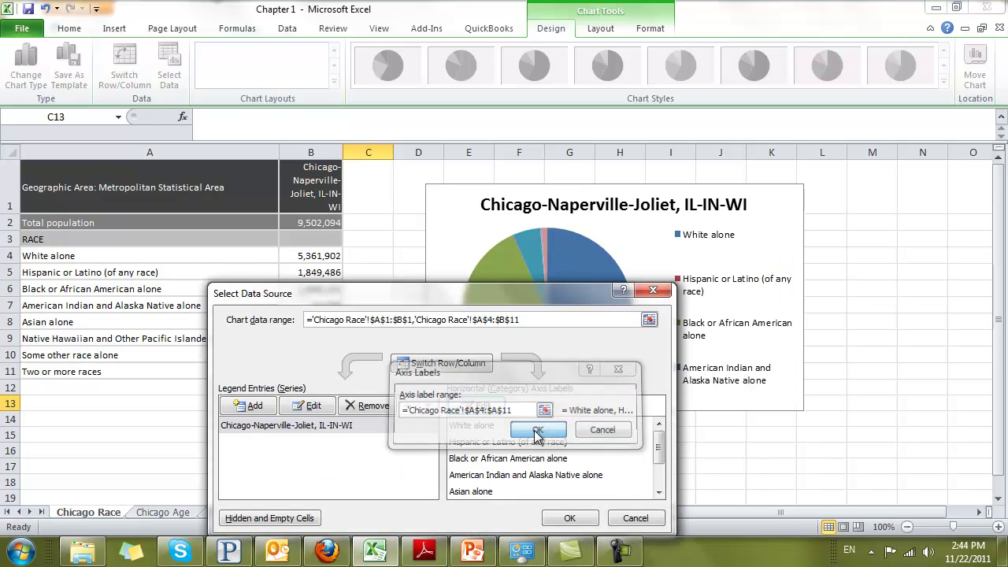
left_click(569, 519)
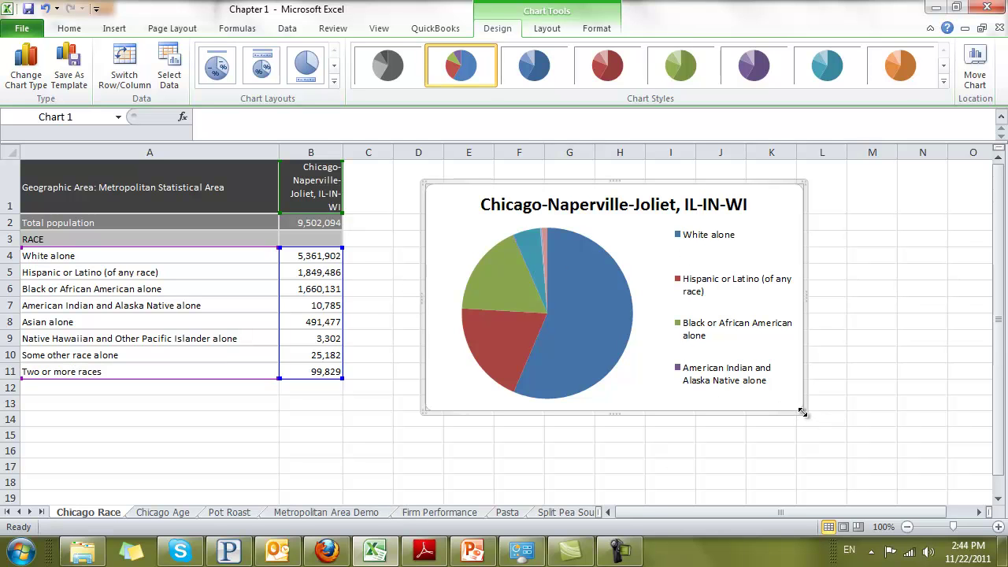
Extend the pie chart downward to about row 23 to give the legend more room, and deselect it.
left_click_drag(799, 411, 788, 315)
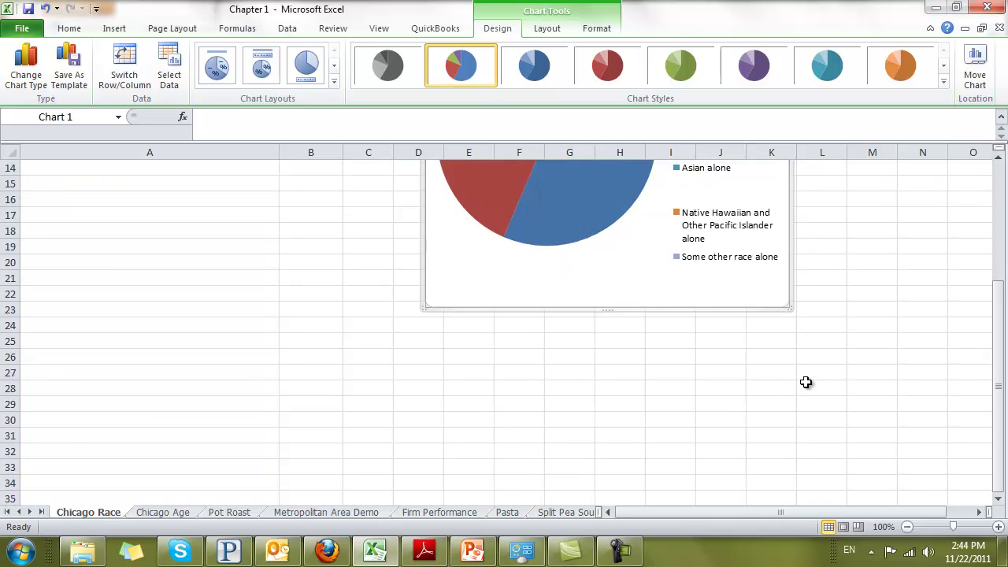
scroll(814, 399, "up", 3)
scroll(810, 421, "up", 2)
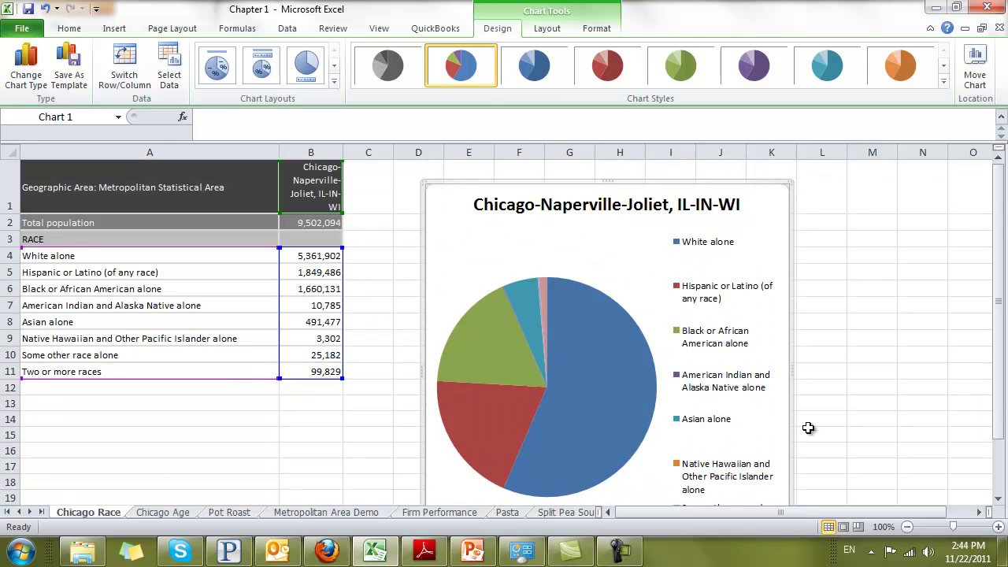
left_click(826, 387)
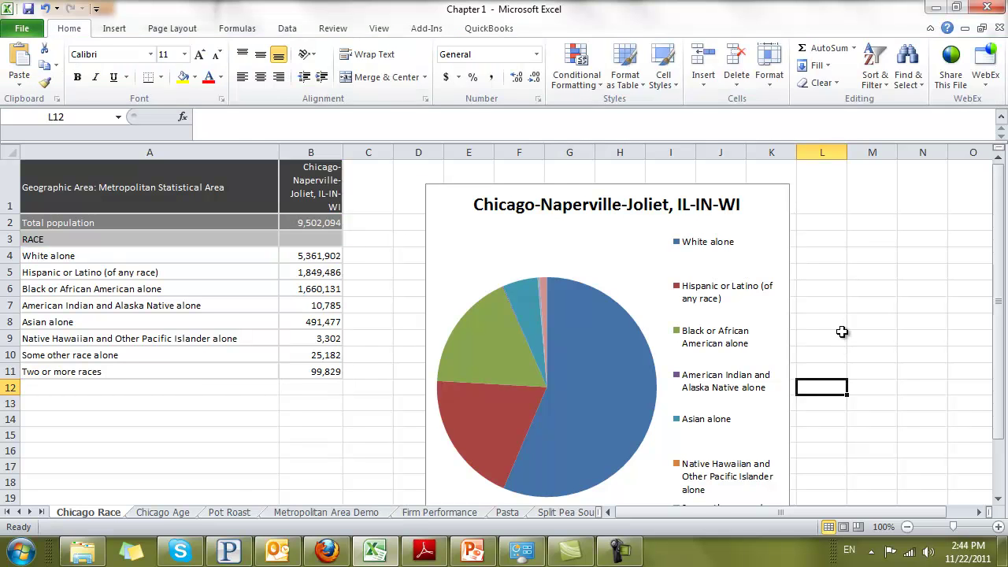
Try the red, purple and grayscale chart styles on the pie chart and return to the multicolored style.
scroll(841, 332, "down", 1)
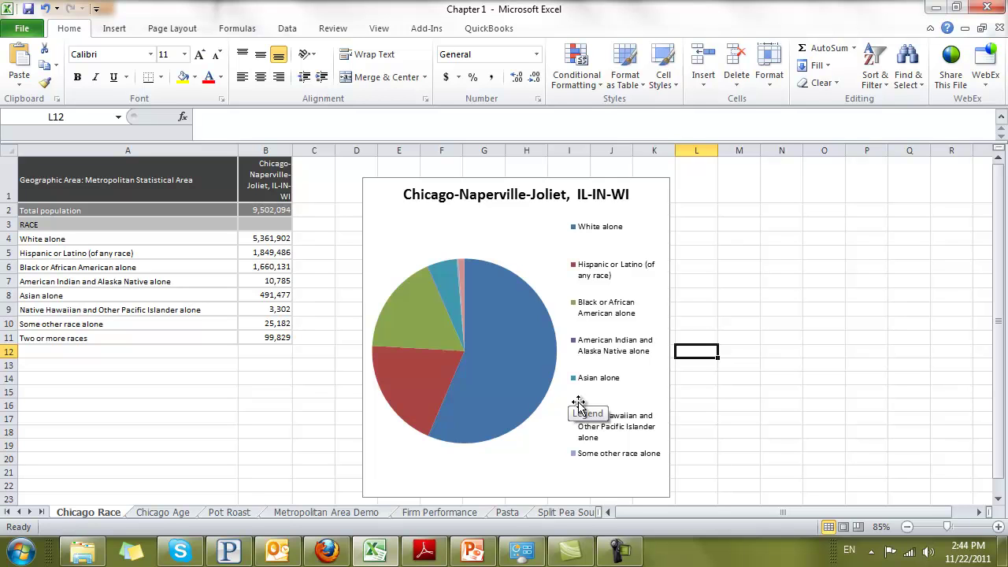
left_click(499, 331)
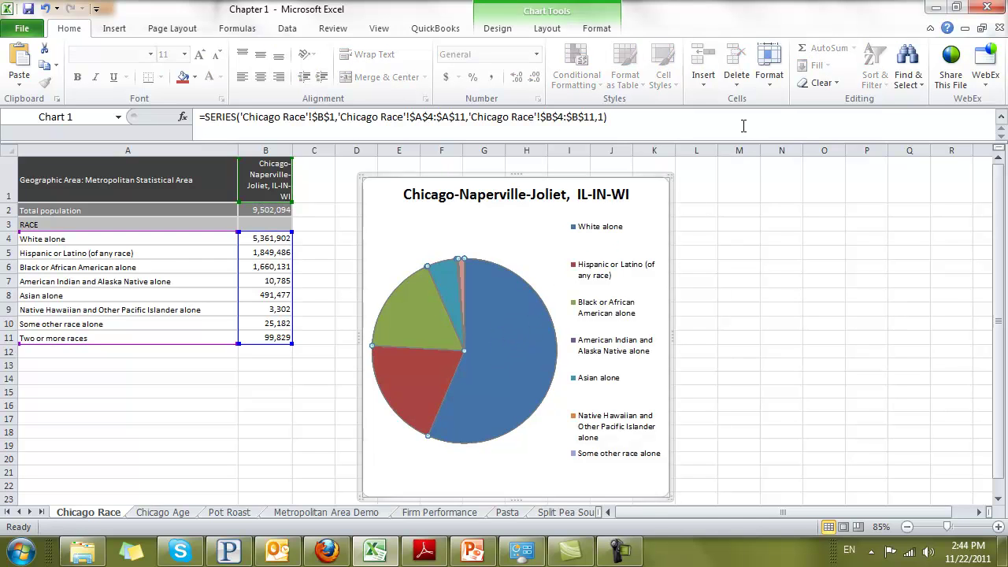
left_click(498, 31)
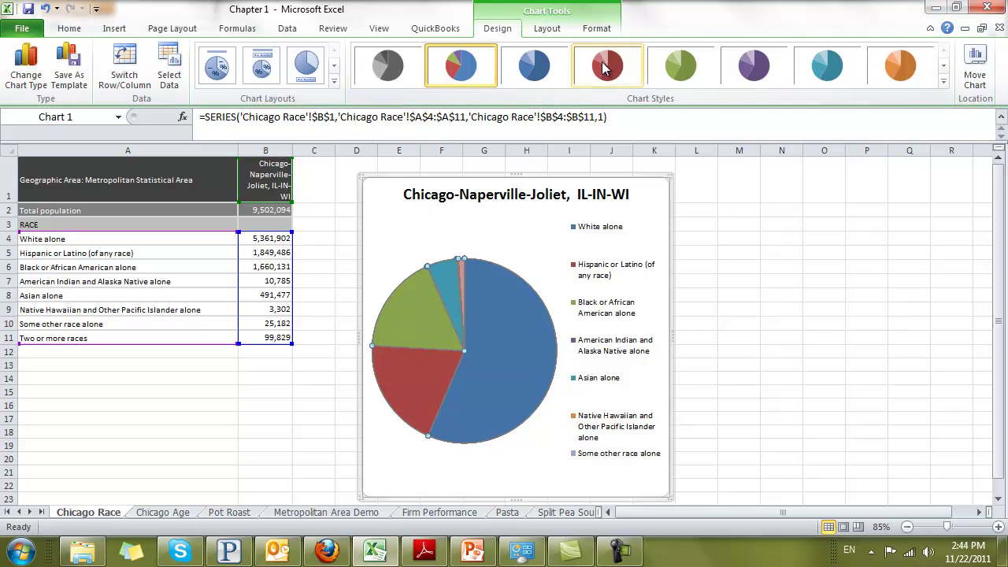
left_click(540, 75)
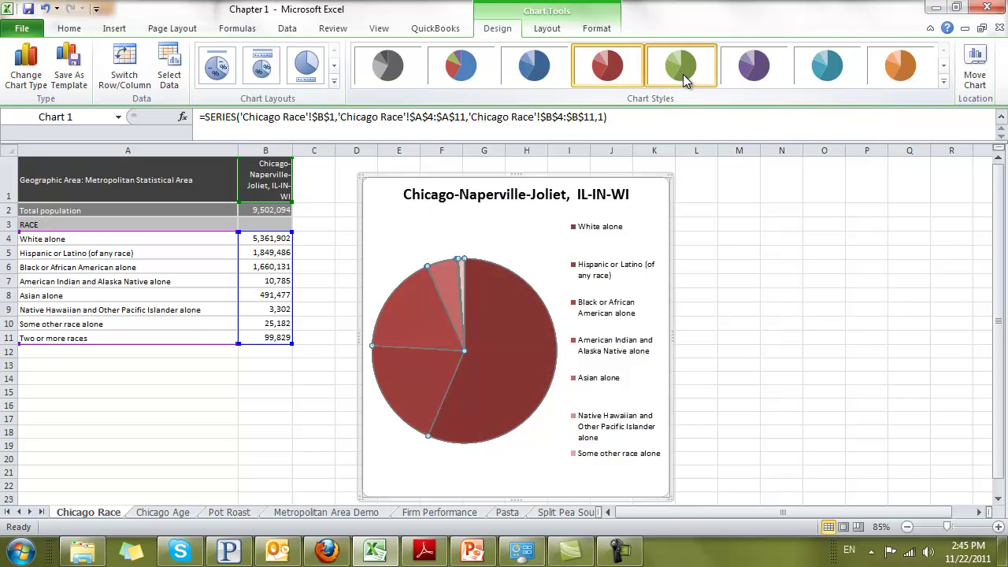
left_click(760, 72)
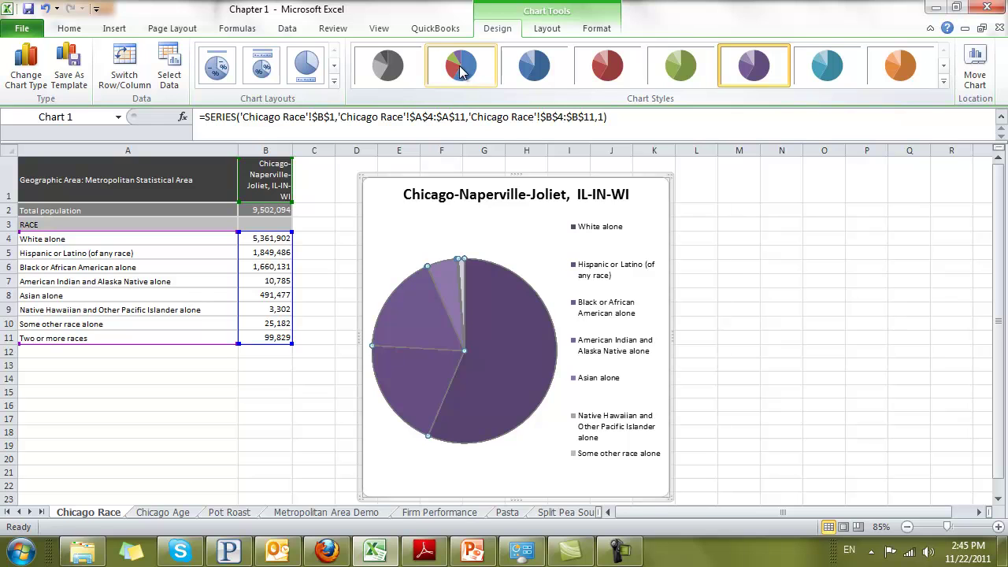
left_click(395, 74)
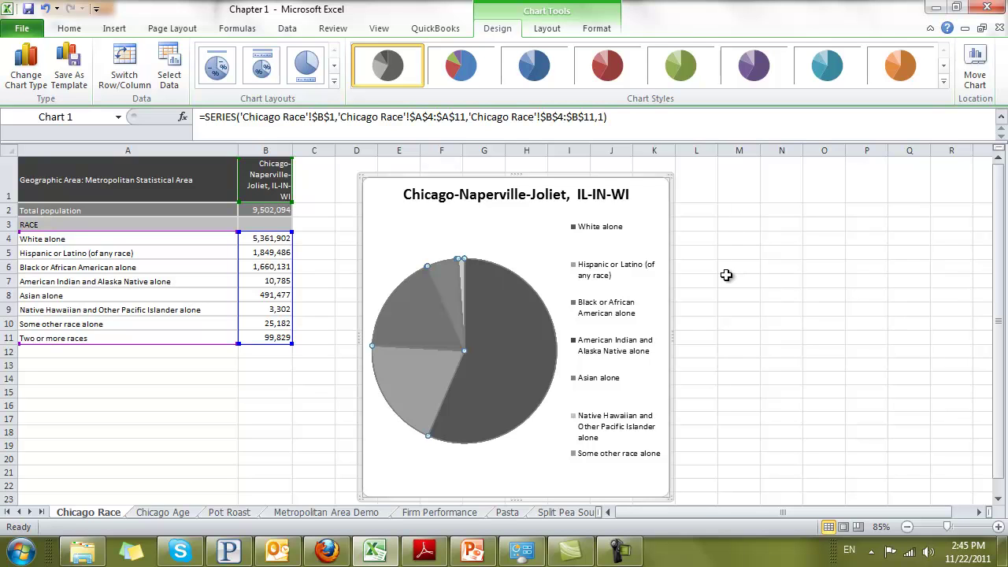
left_click(461, 66)
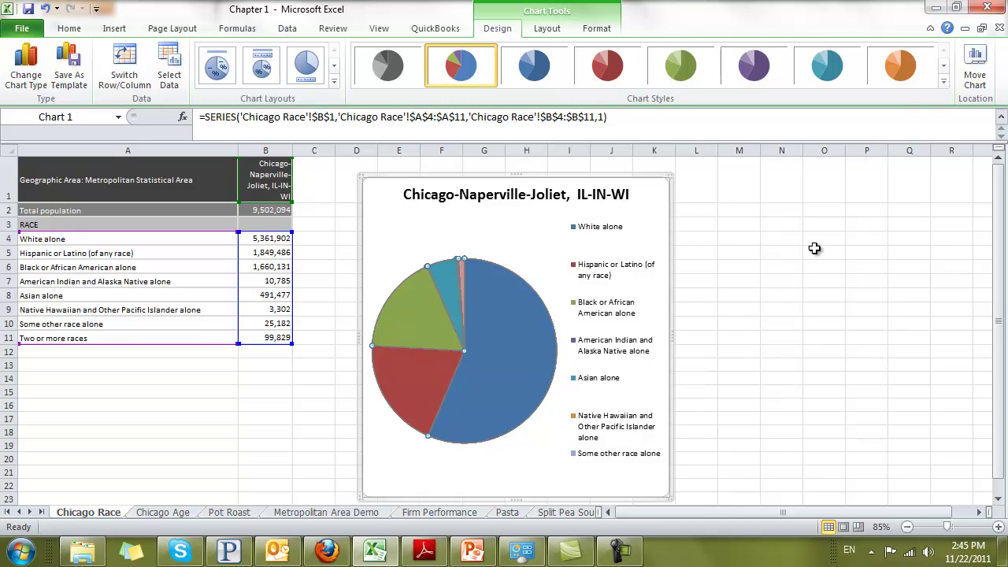
Add data labels to the pie chart with the Best Fit position.
left_click(547, 30)
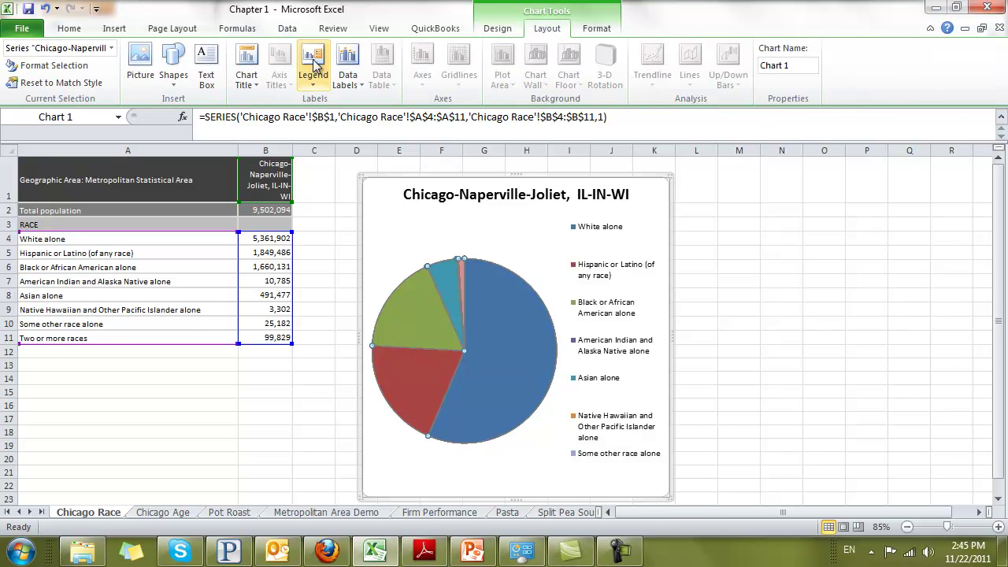
left_click(353, 89)
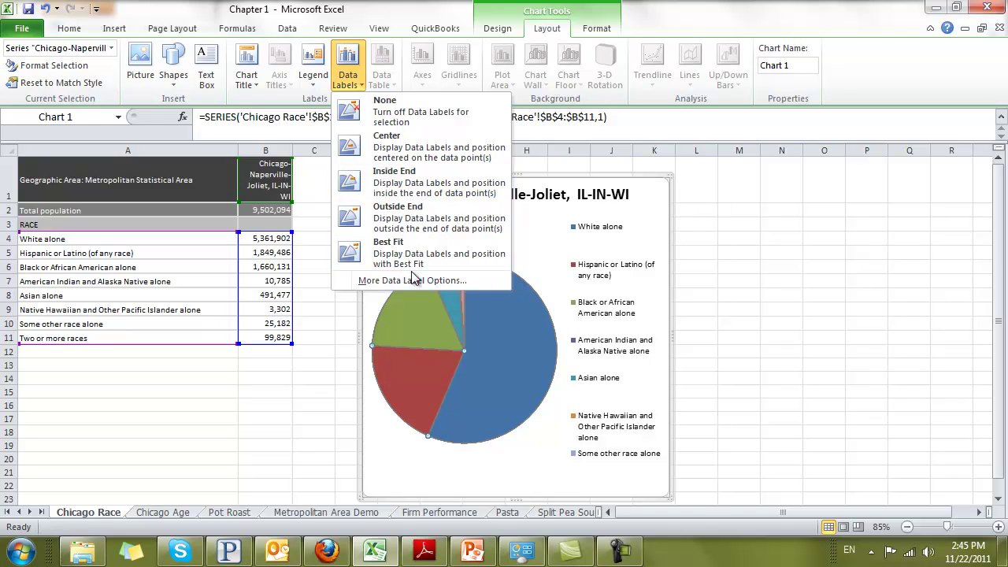
left_click(413, 257)
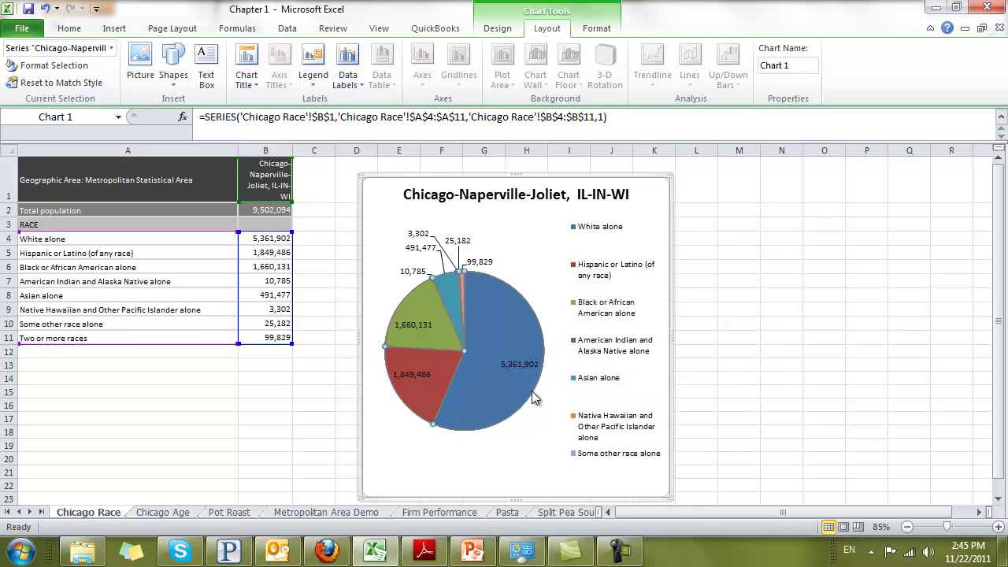
Include the percentage alongside the value in the pie's data labels, and deselect the chart.
mouse_move(517, 330)
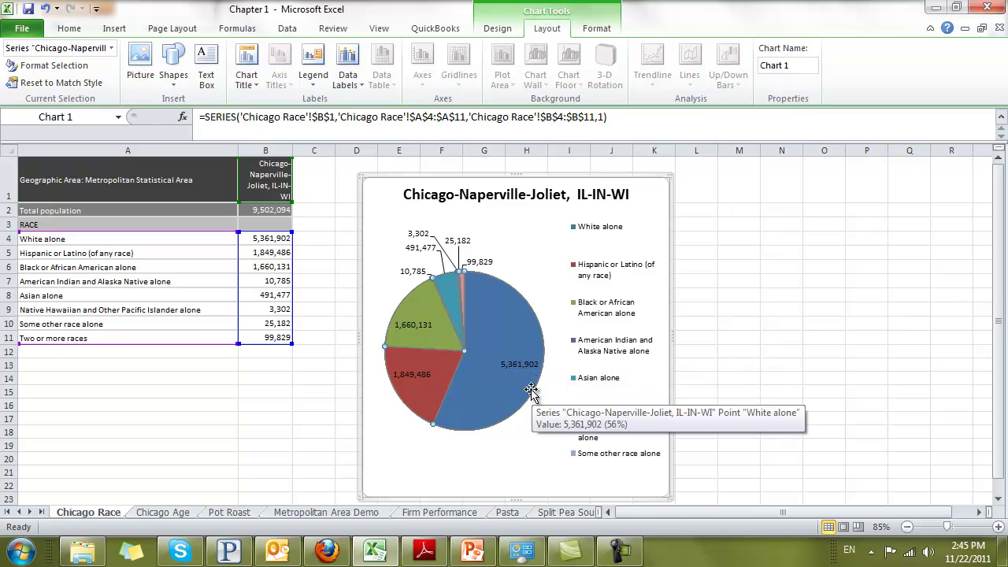
left_click(347, 78)
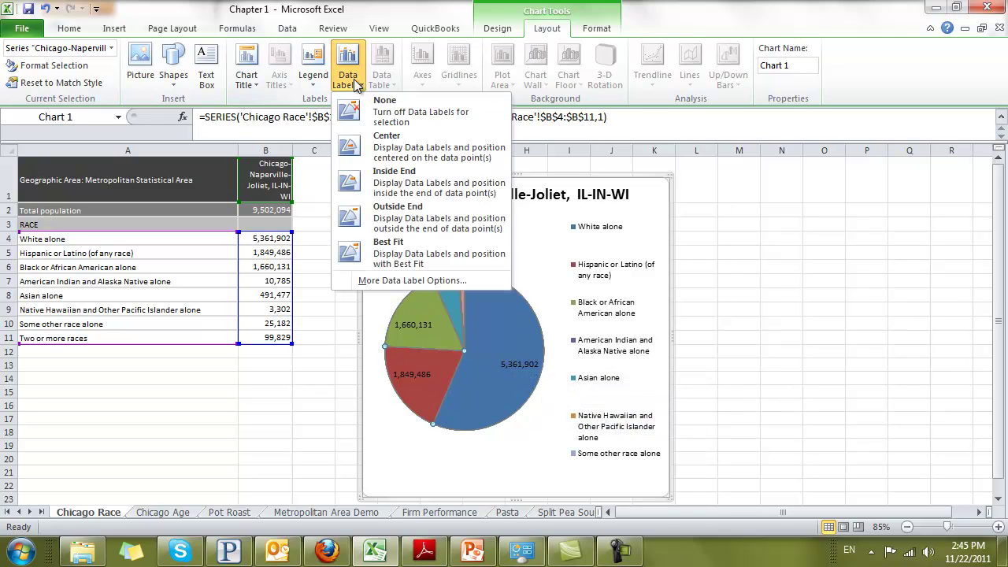
left_click(415, 284)
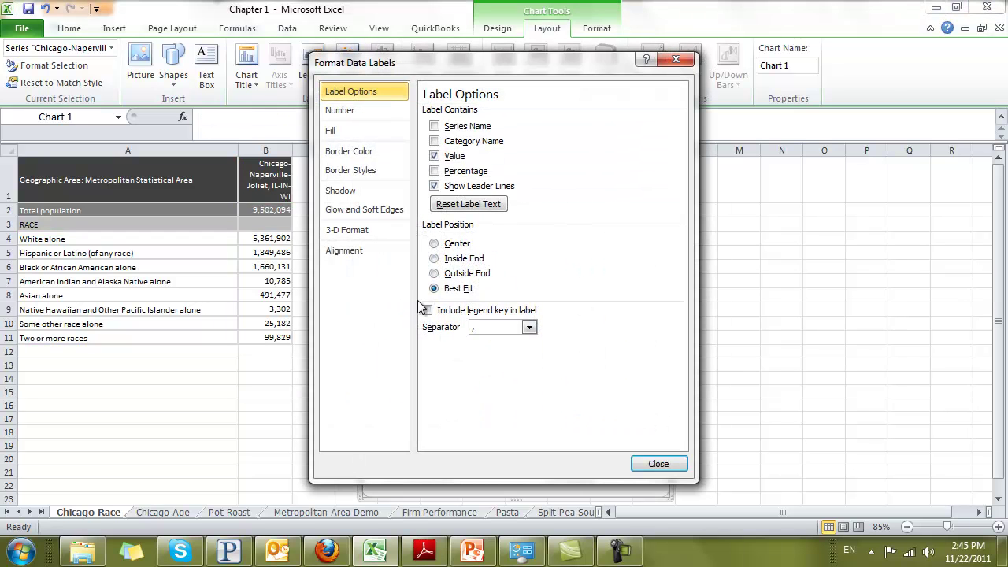
left_click(434, 171)
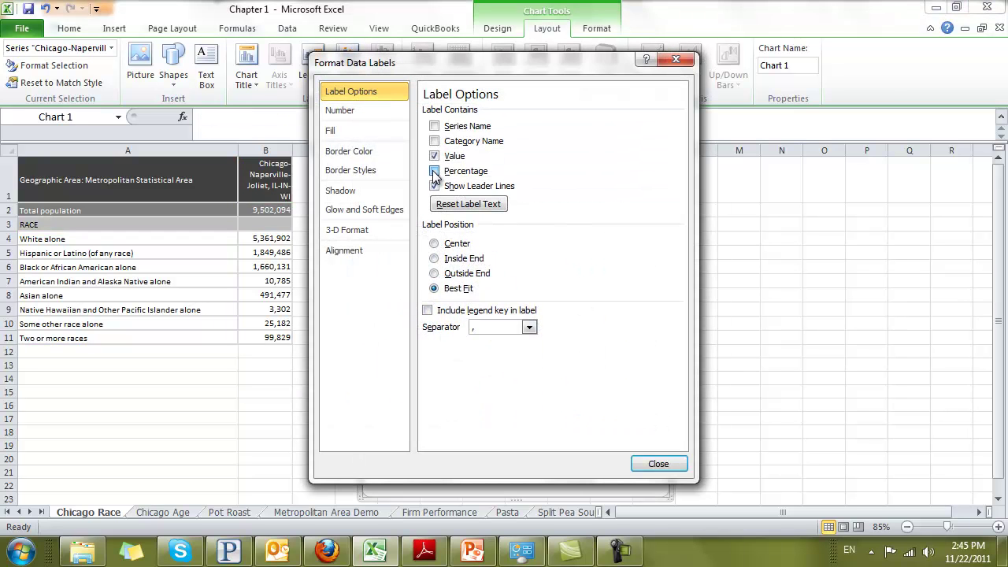
left_click(657, 463)
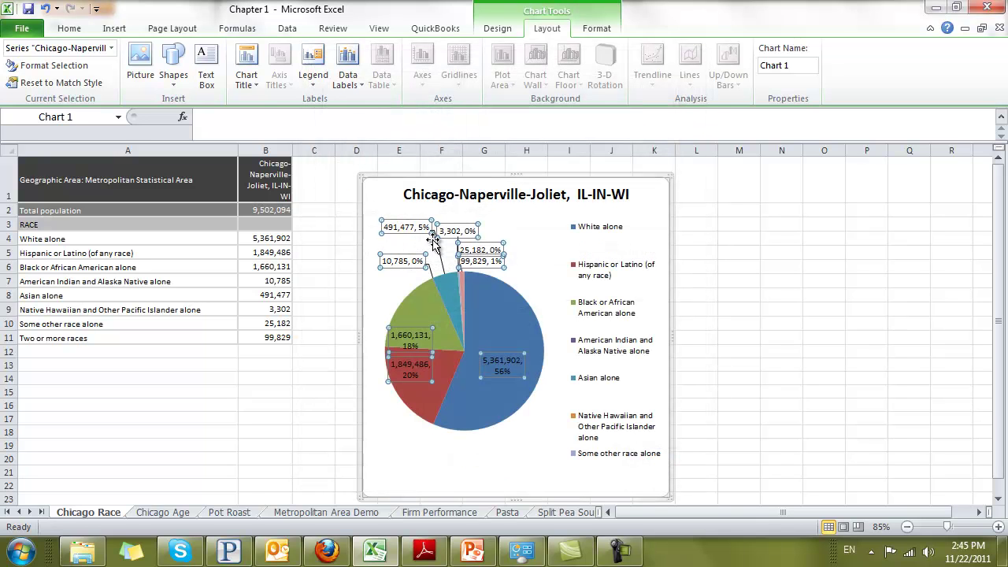
left_click(791, 339)
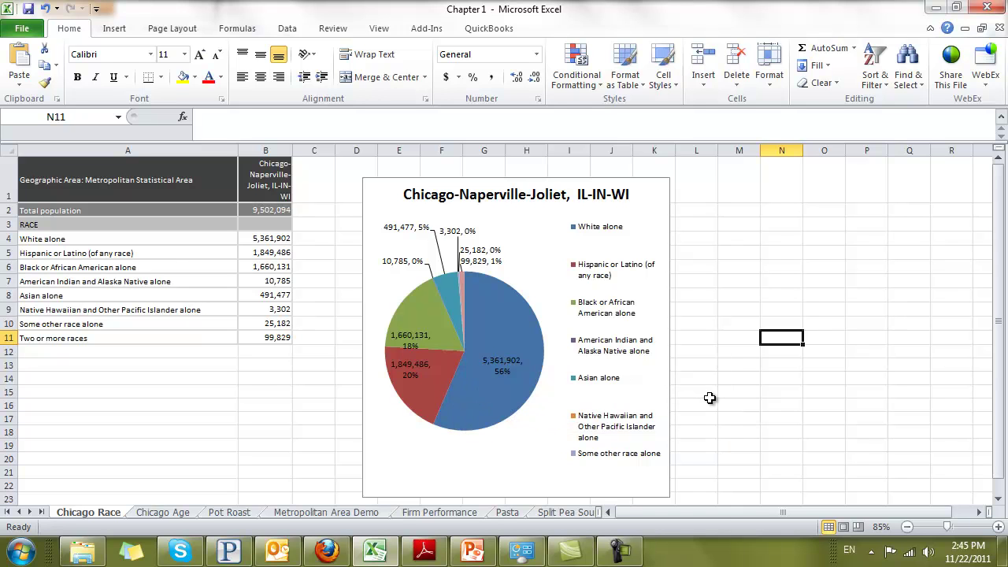
key("Up")
key("Up")
key("Up")
key("Up")
key("Right")
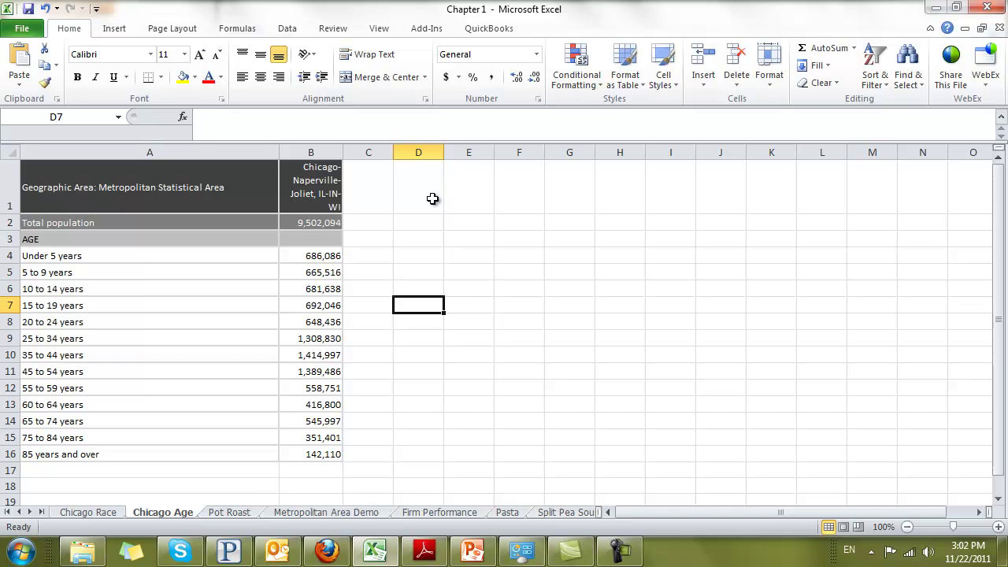
Insert an empty 2-D clustered column chart on the Chicago Age sheet and move it clear of the data, across columns E to L.
left_click(112, 35)
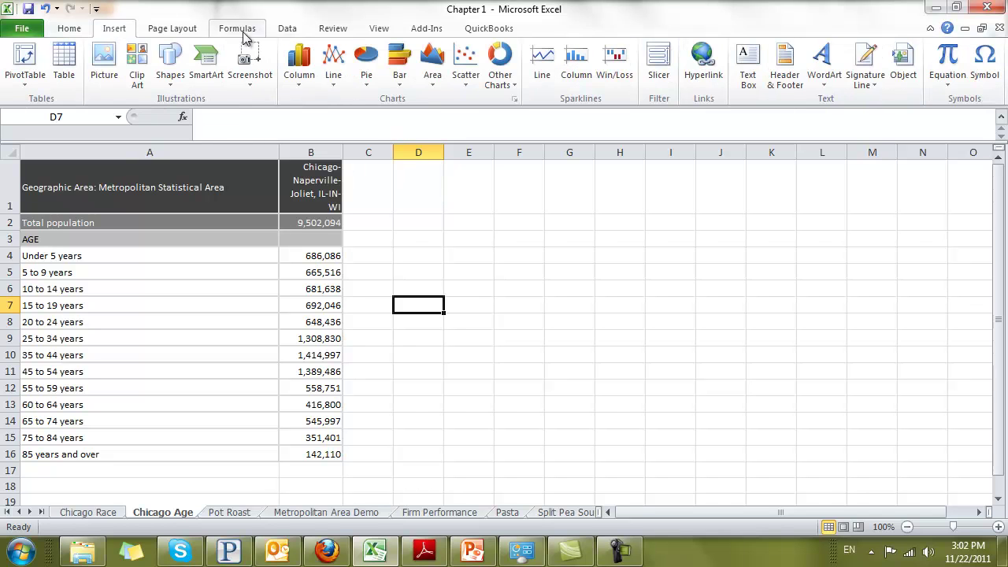
left_click(298, 88)
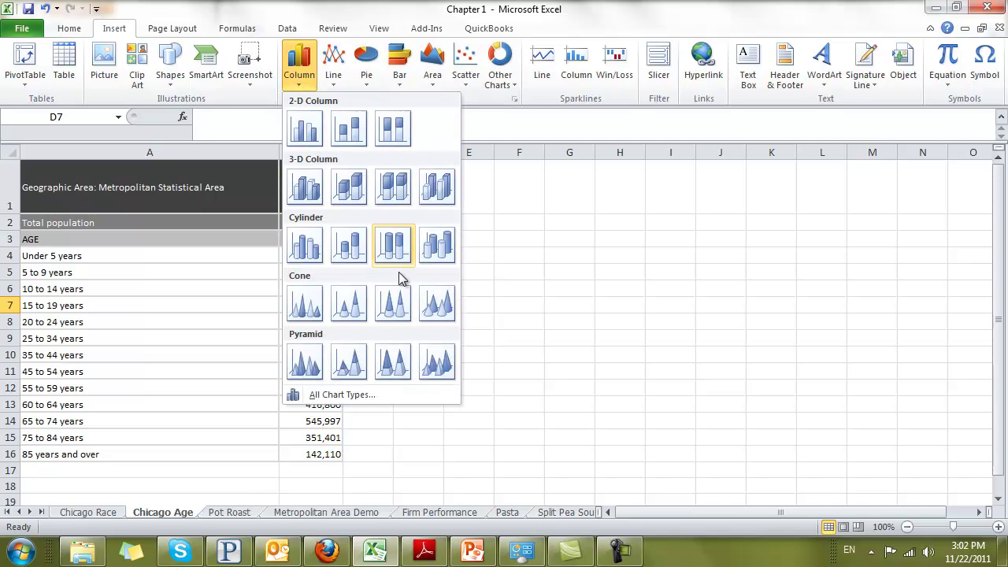
left_click(312, 132)
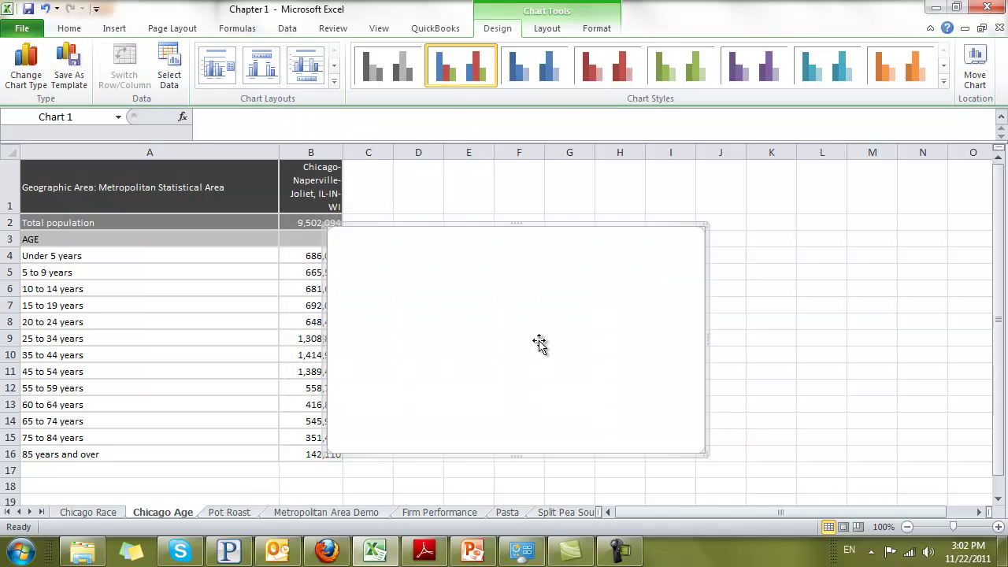
left_click_drag(587, 305, 661, 290)
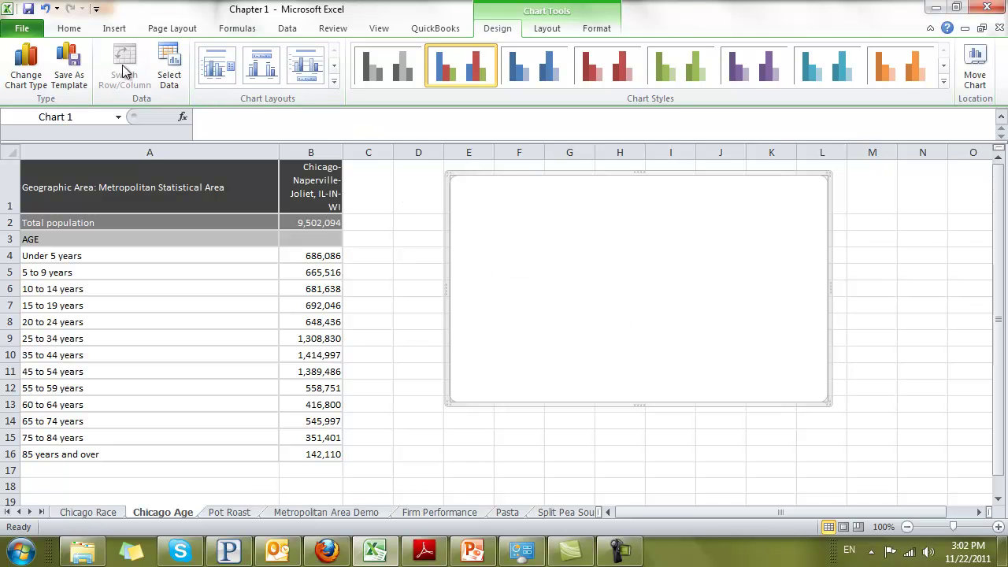
Add a data series to the column chart and link its name to the metropolitan area heading in cell B1.
left_click(172, 69)
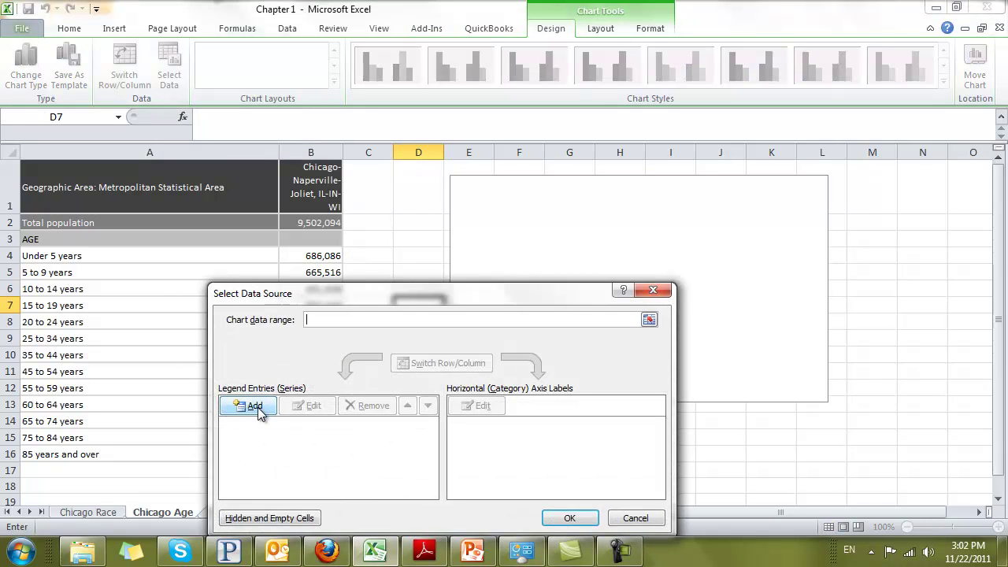
left_click(262, 410)
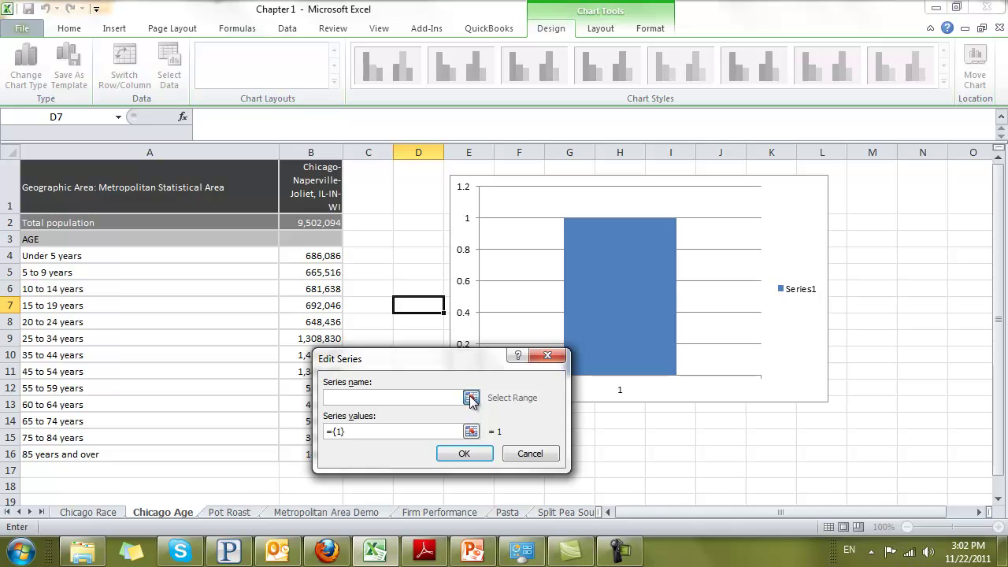
left_click(470, 399)
left_click(308, 189)
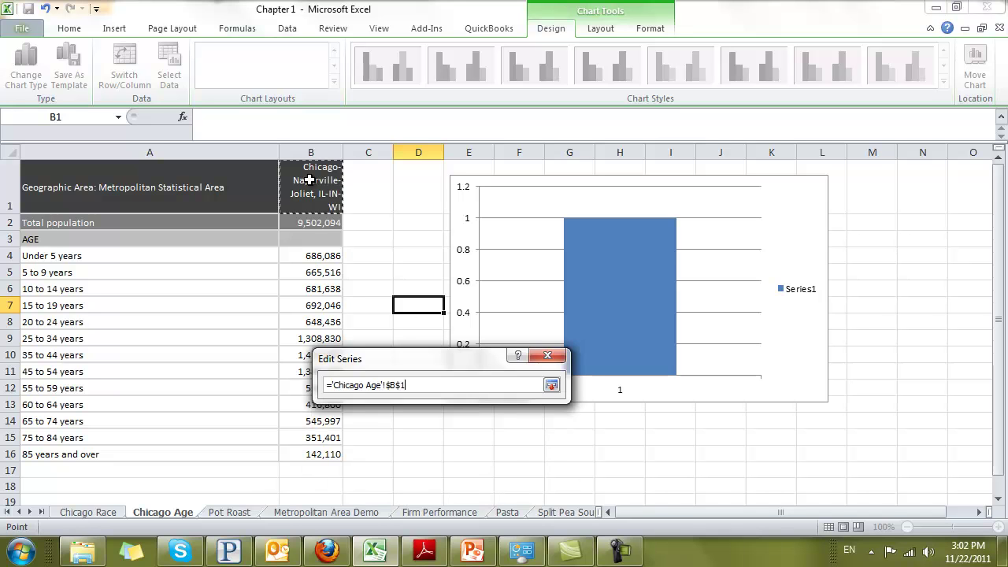
left_click(551, 385)
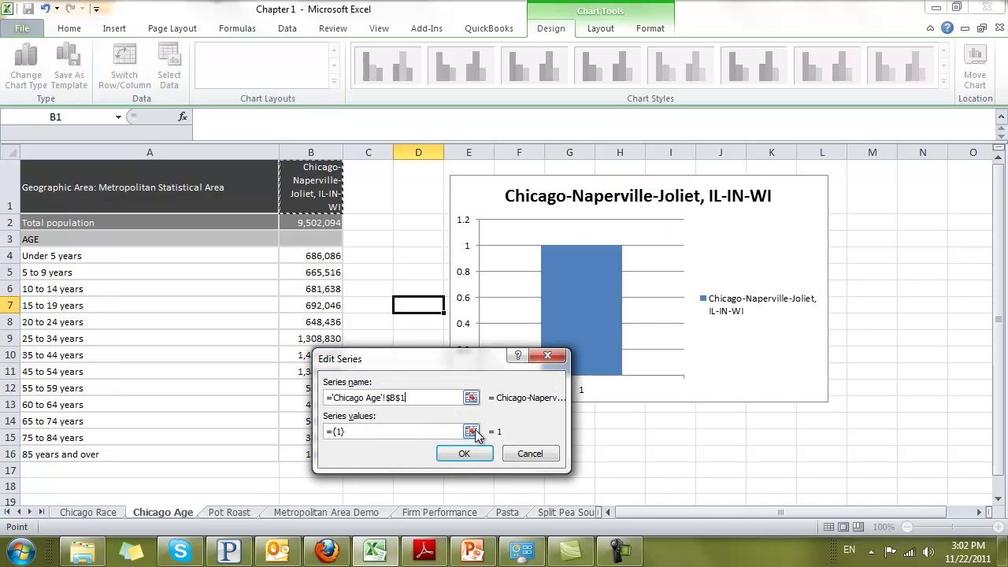
Set the series values to the age group populations in B4:B16 and accept the series.
left_click(470, 432)
left_click_drag(309, 256, 308, 455)
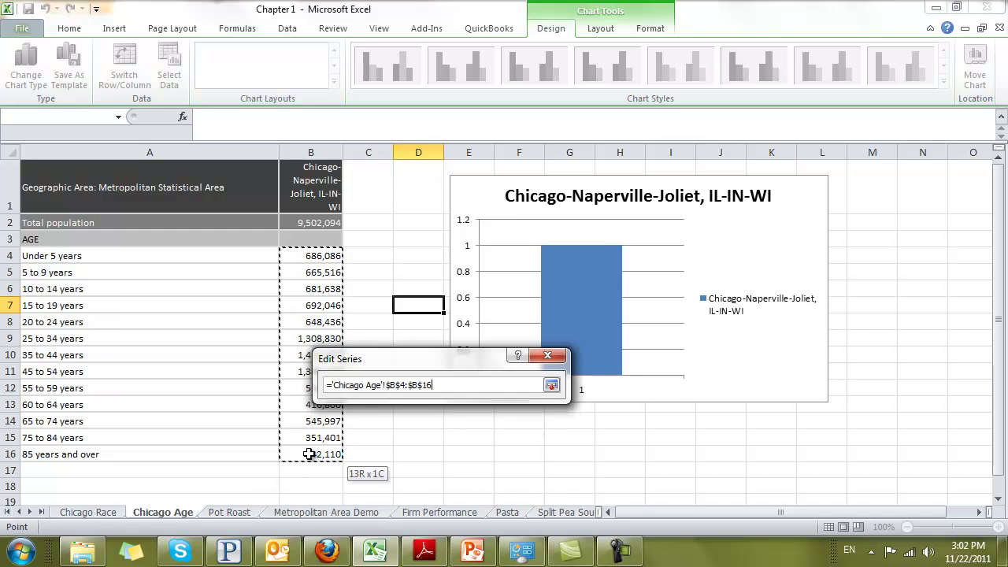
left_click(551, 385)
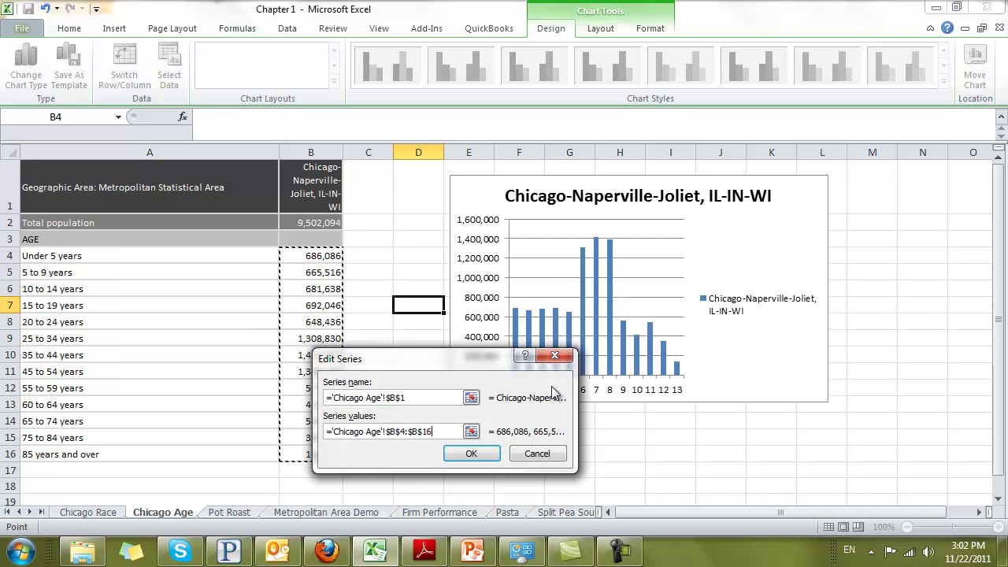
left_click(471, 454)
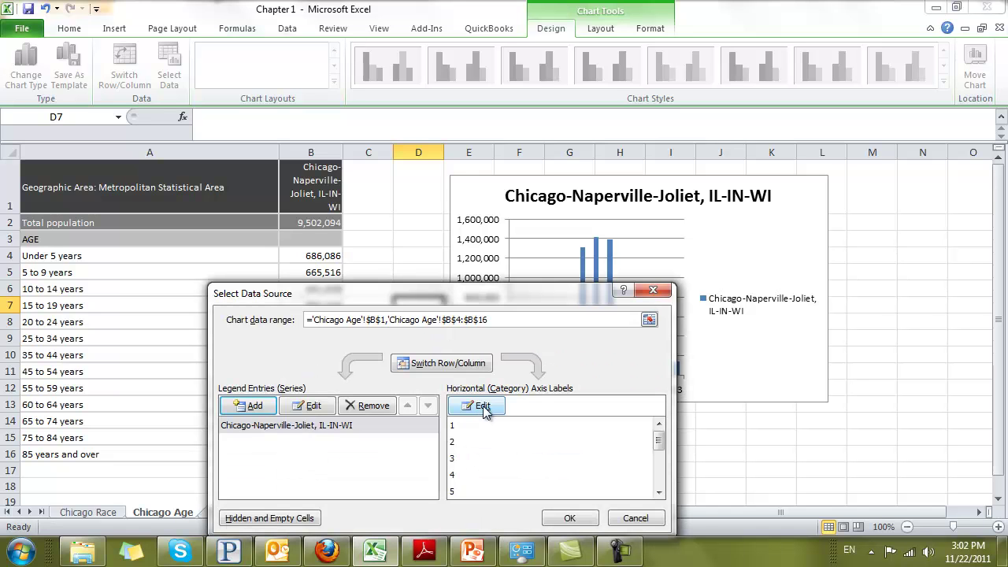
Set the category axis labels to the age groups in A4:A16 and accept the chart's data source.
left_click(476, 406)
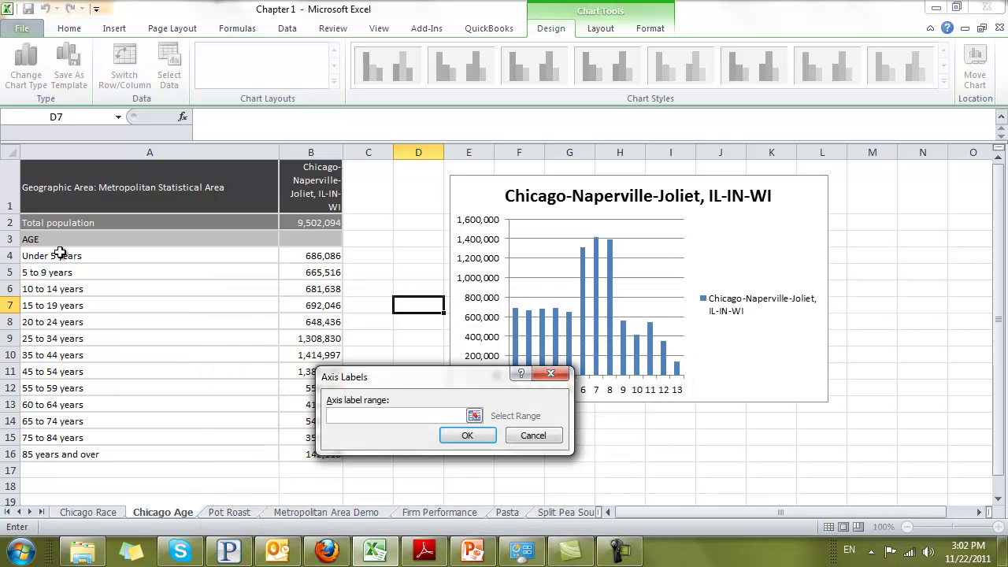
left_click_drag(63, 255, 49, 451)
left_click(472, 441)
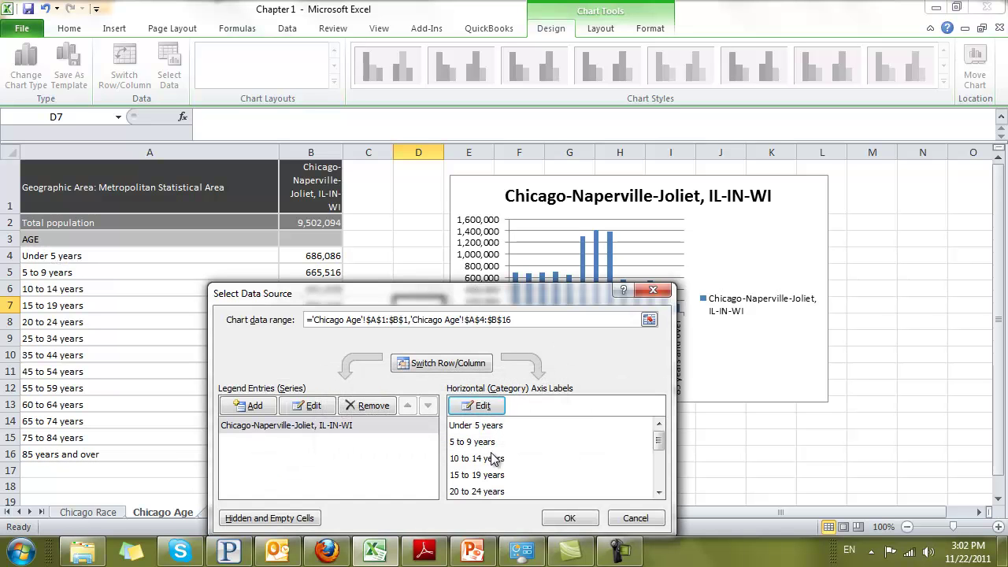
left_click(572, 520)
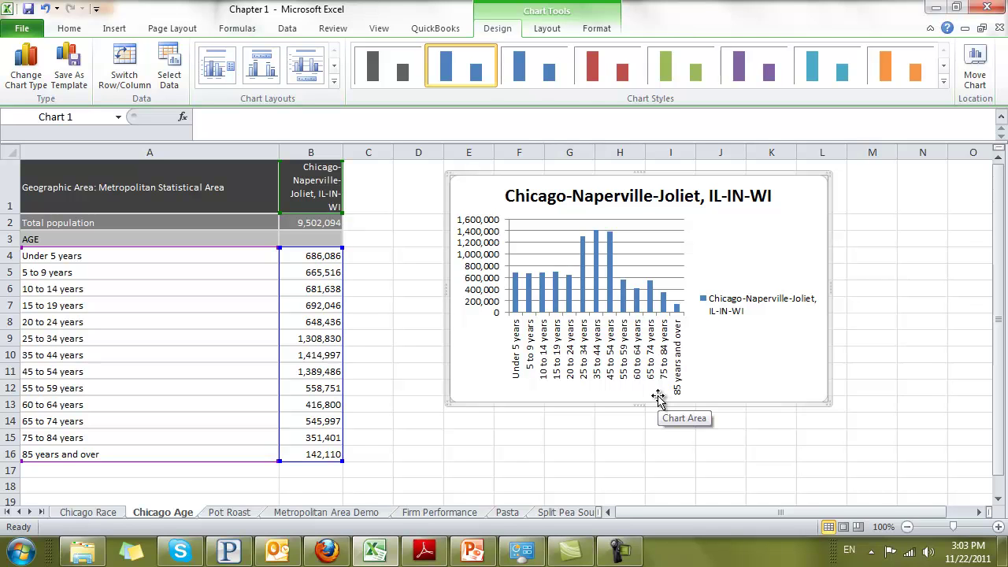
Delete the legend from the age column chart.
left_click(765, 304)
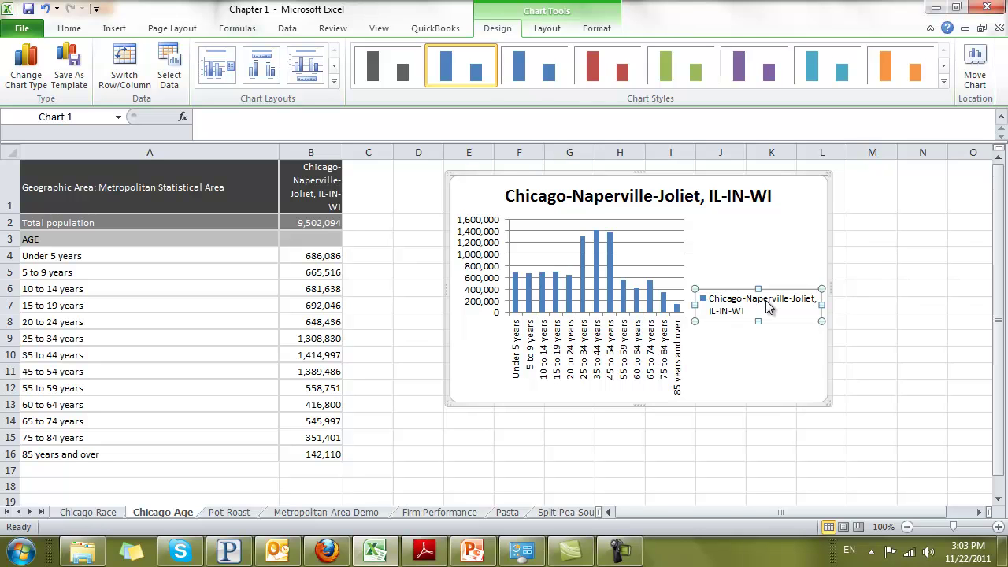
key("Delete")
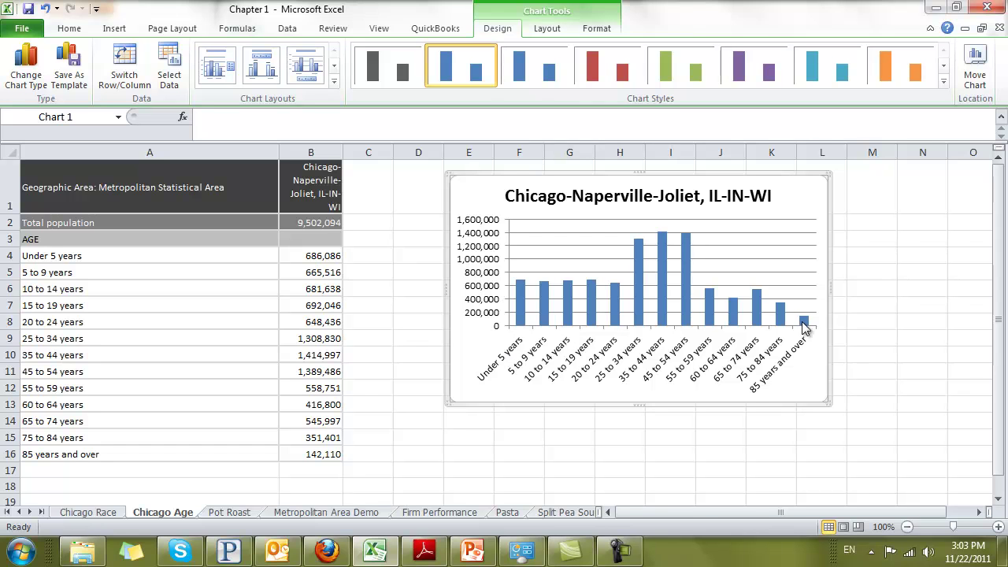
mouse_move(805, 324)
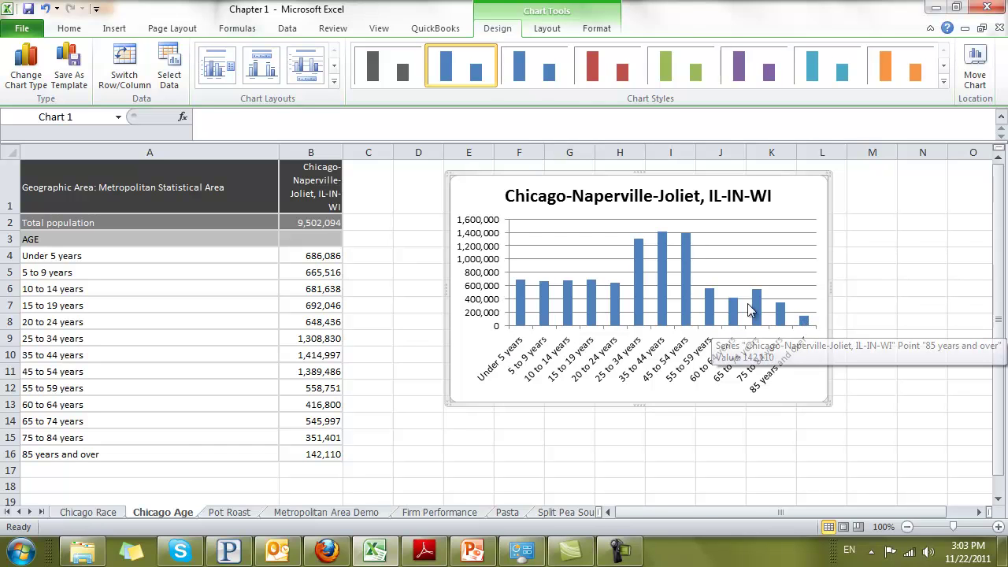
mouse_move(686, 291)
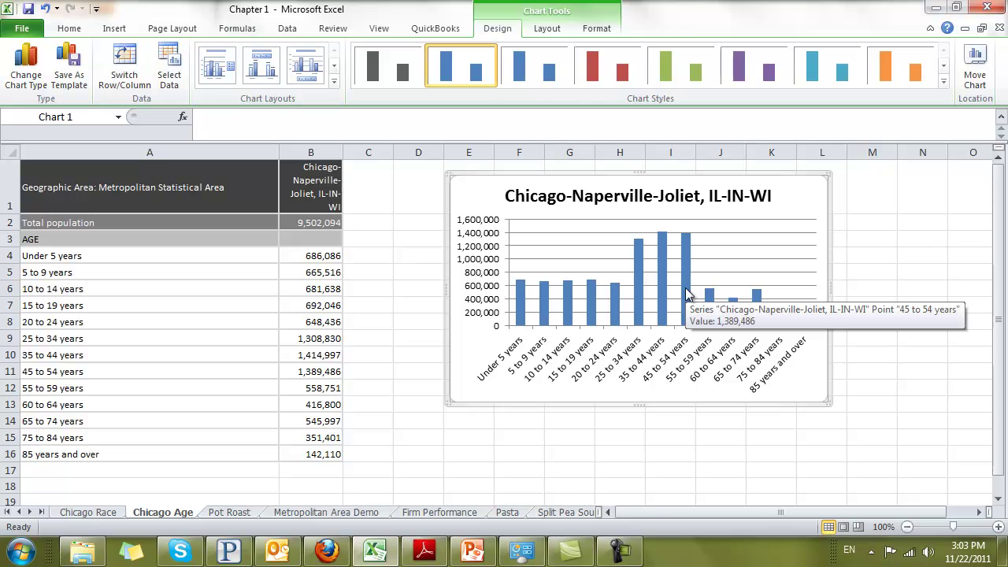
Set the gap width of the age column chart's data series to 0%.
right_click(686, 293)
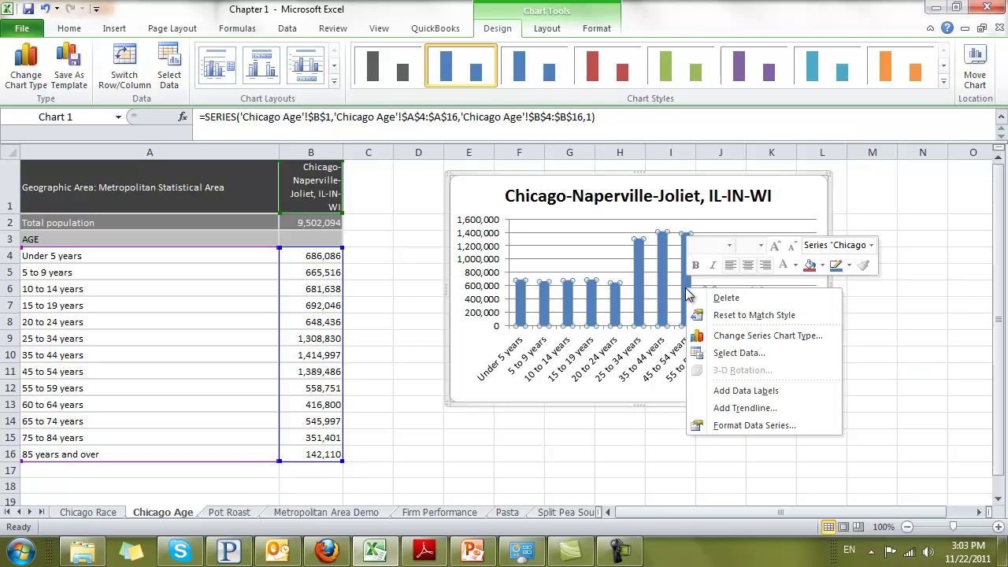
left_click(760, 426)
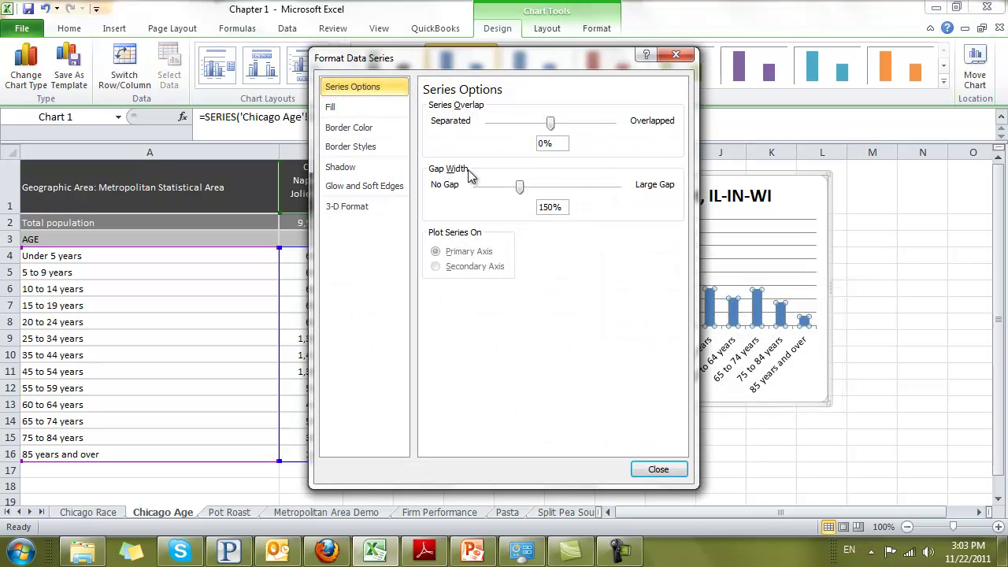
left_click_drag(520, 187, 476, 189)
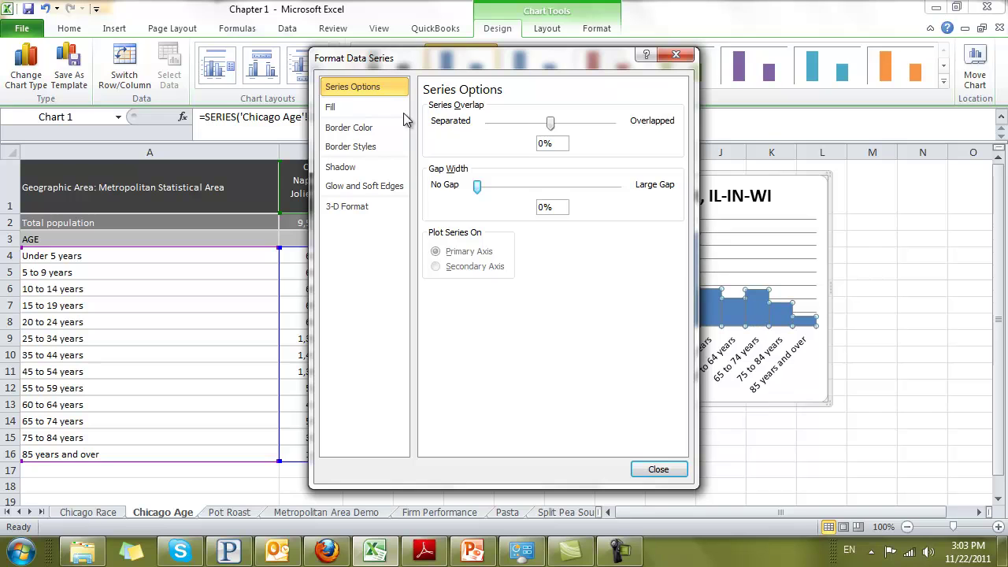
Give the age columns a solid border line in a very light theme colour and close the series formatting.
left_click(366, 133)
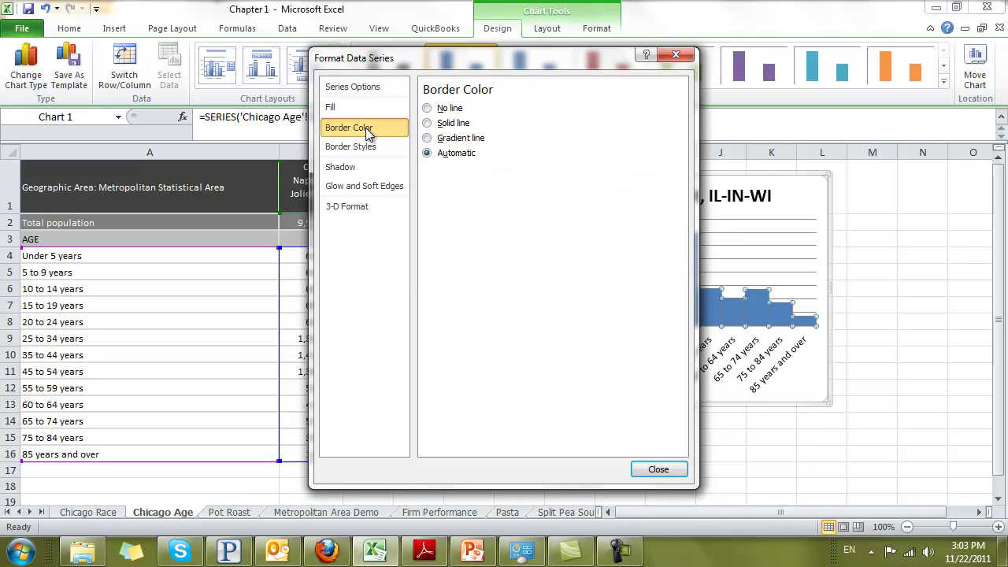
left_click(445, 126)
left_click(492, 172)
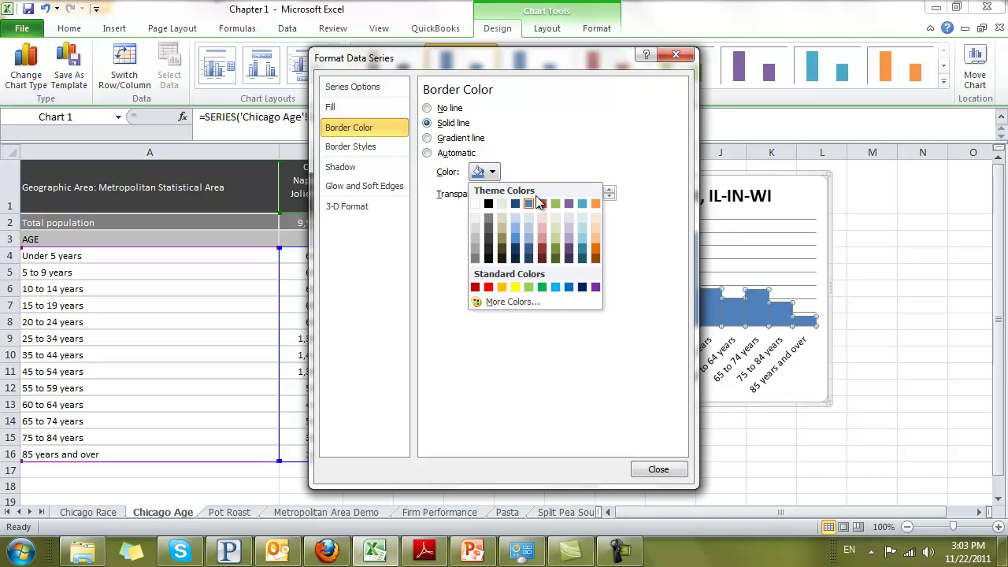
left_click(529, 217)
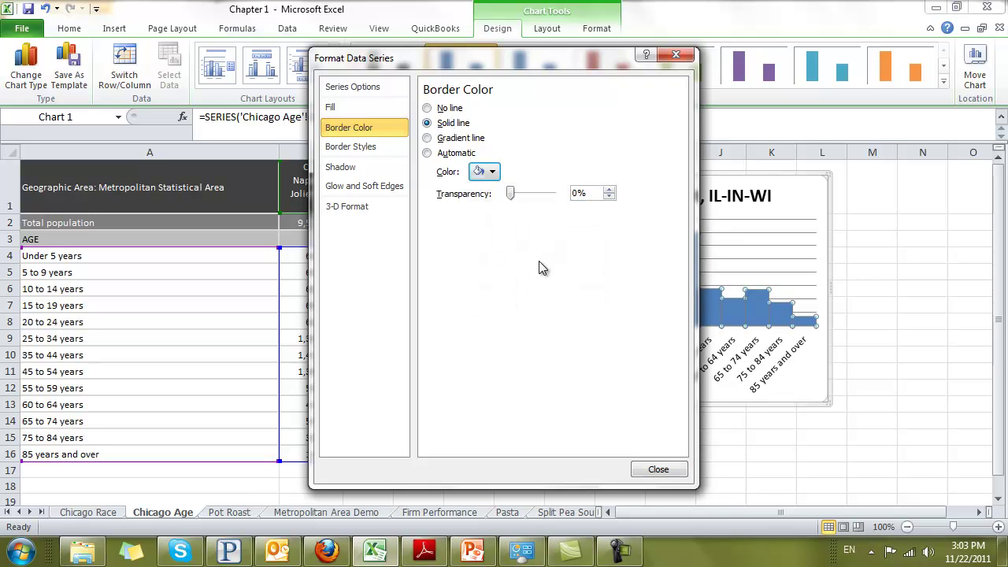
left_click(658, 469)
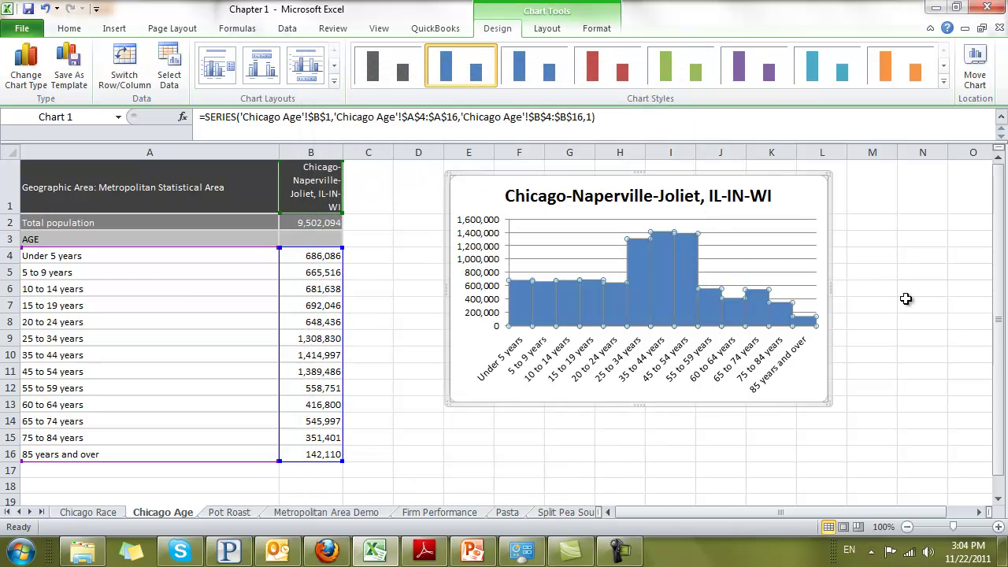
Move the age chart so that it starts around column J, clear of the cells beside the population table.
left_click(895, 290)
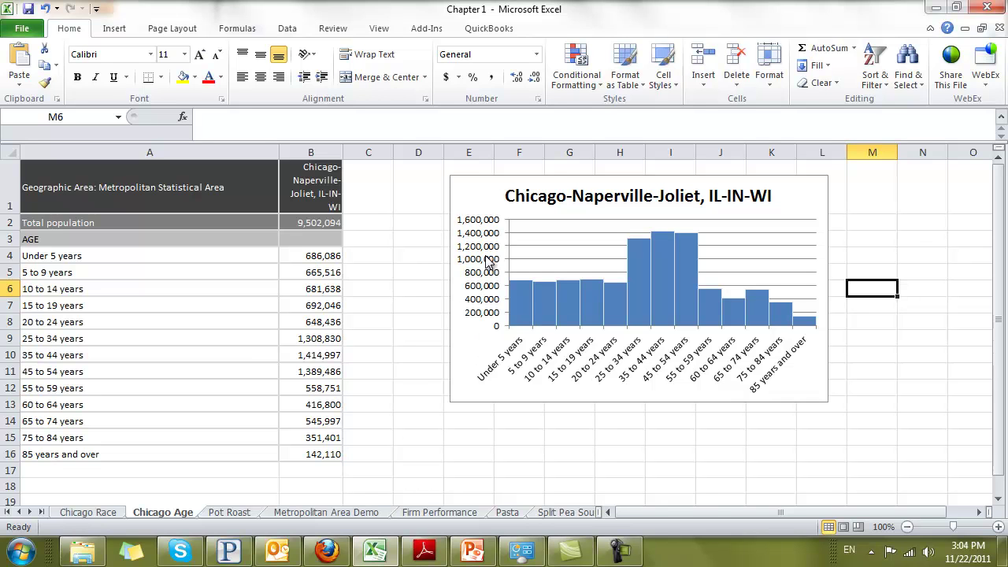
left_click(476, 192)
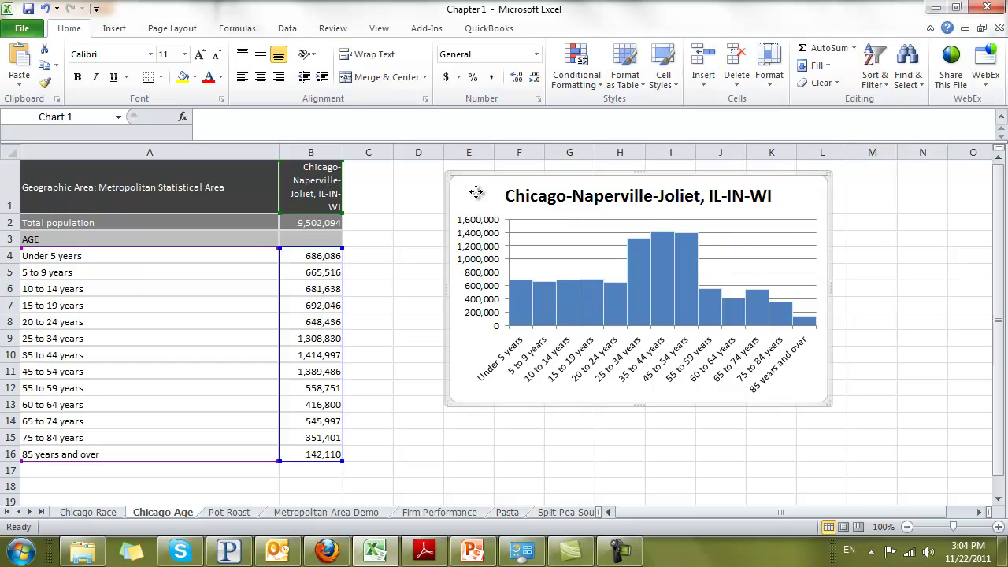
left_click_drag(475, 191, 749, 181)
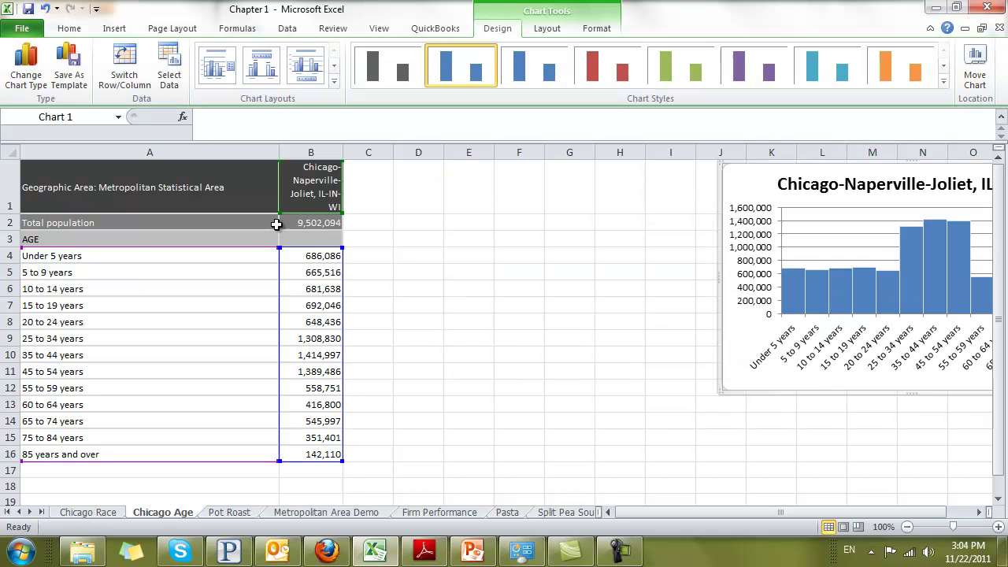
Enter the heading Percentage in cell C1.
left_click(374, 196)
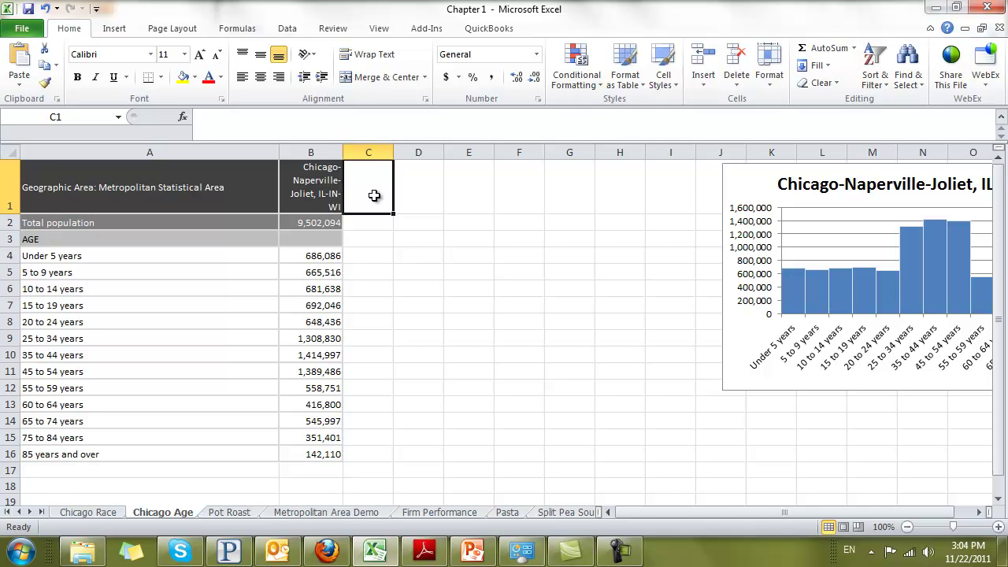
type("Percentagt")
key("BackSpace")
key("BackSpace")
type("ge")
key("Return")
Enter a formula in C4 dividing the under-5 population in B4 by the total population in B2.
key("Left")
key("shift+Down")
key("shift+Up")
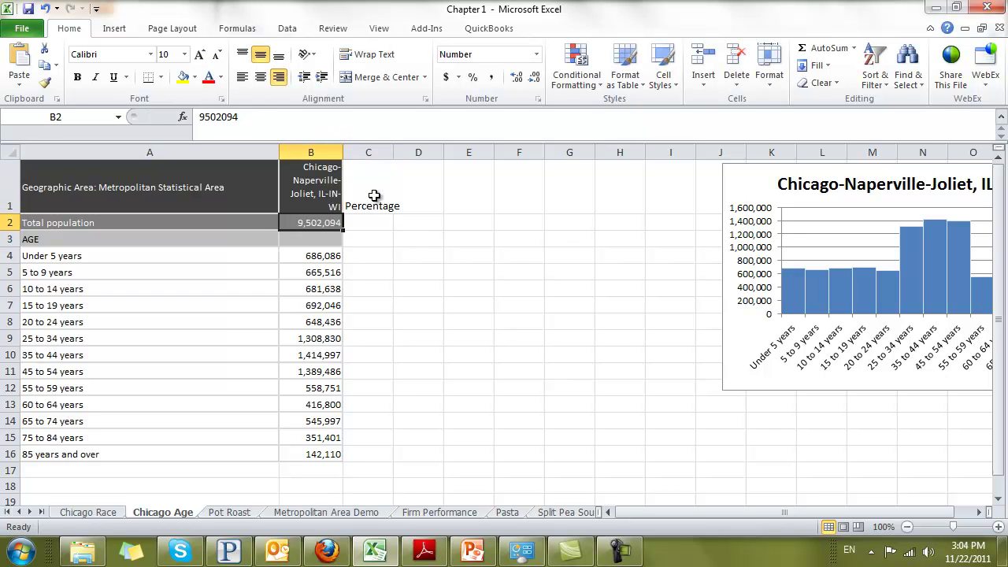
key("Down")
key("Down")
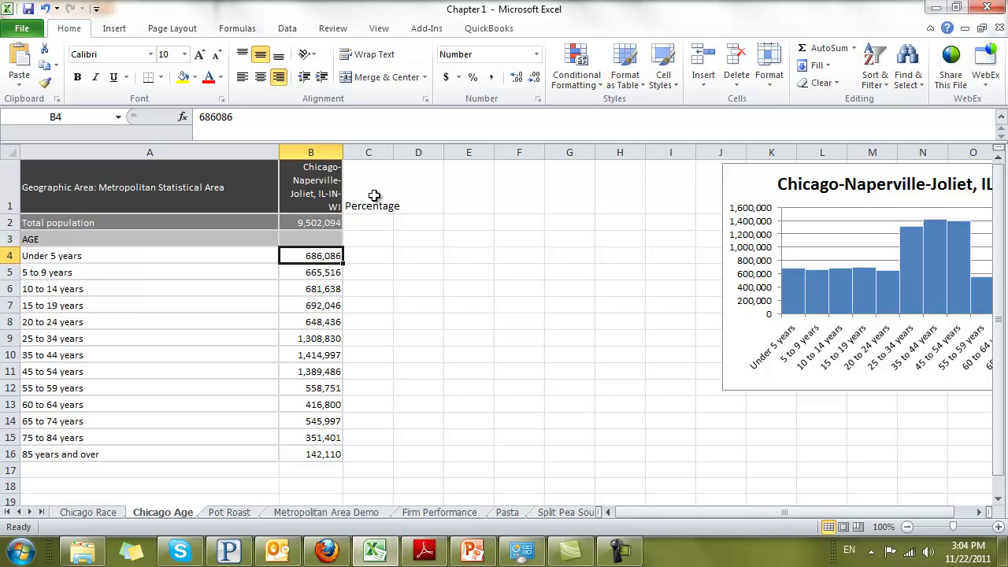
key("Right")
type("=")
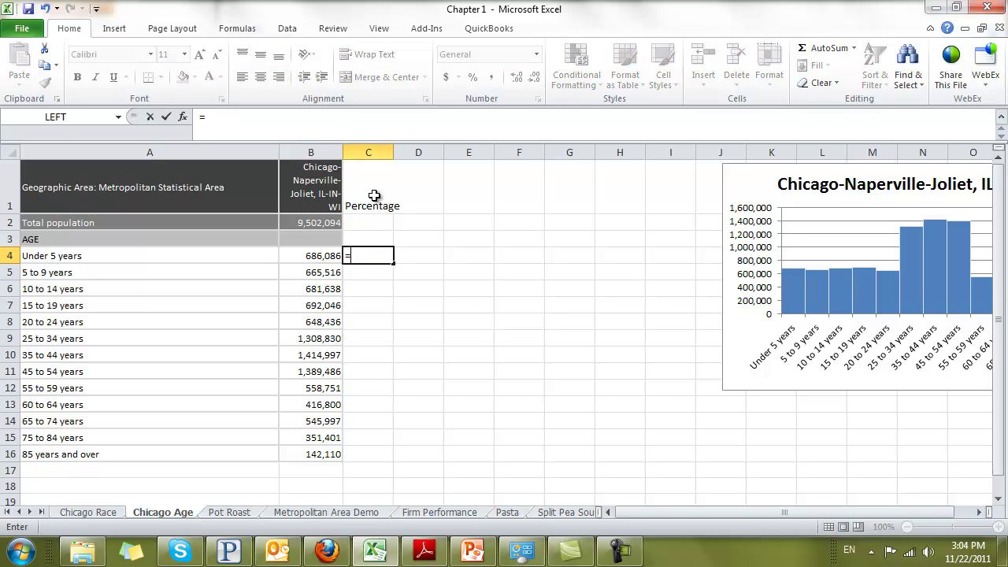
key("Left")
type("/")
key("Up")
key("Up")
key("Left")
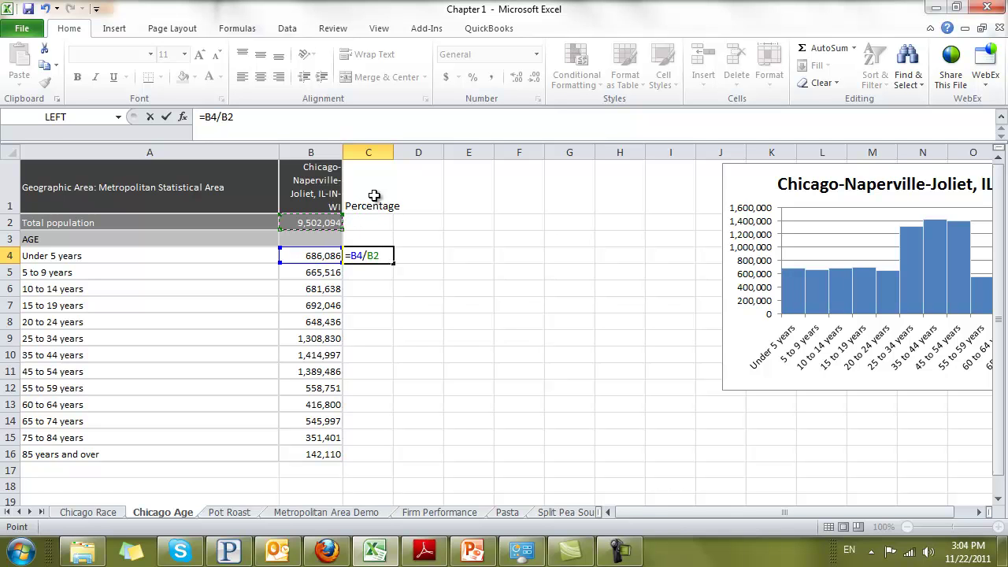
key("Return")
key("Up")
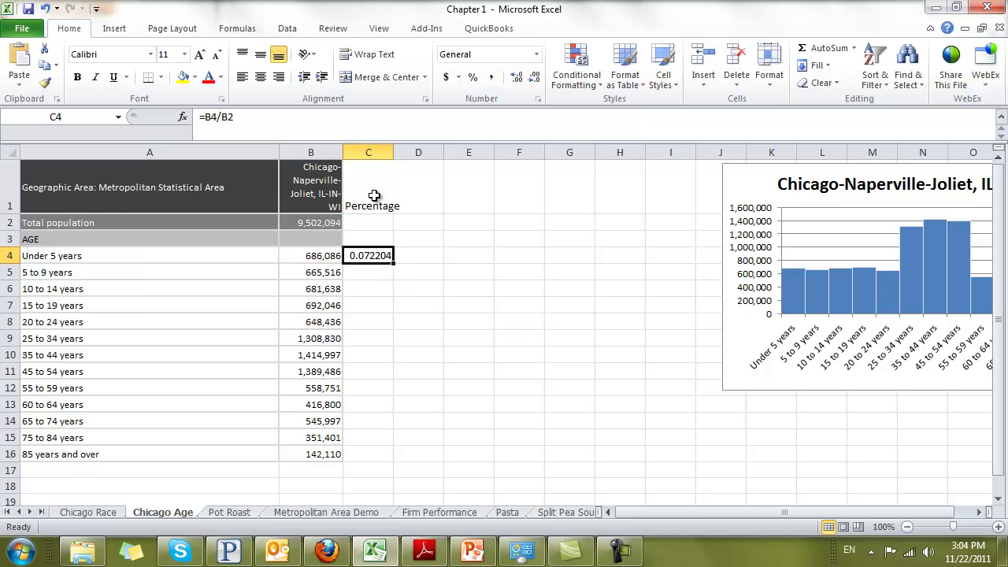
Clear C4, enter the formula =B4/B2 again and format the cell as a percentage.
key("Delete")
type("=")
key("Left")
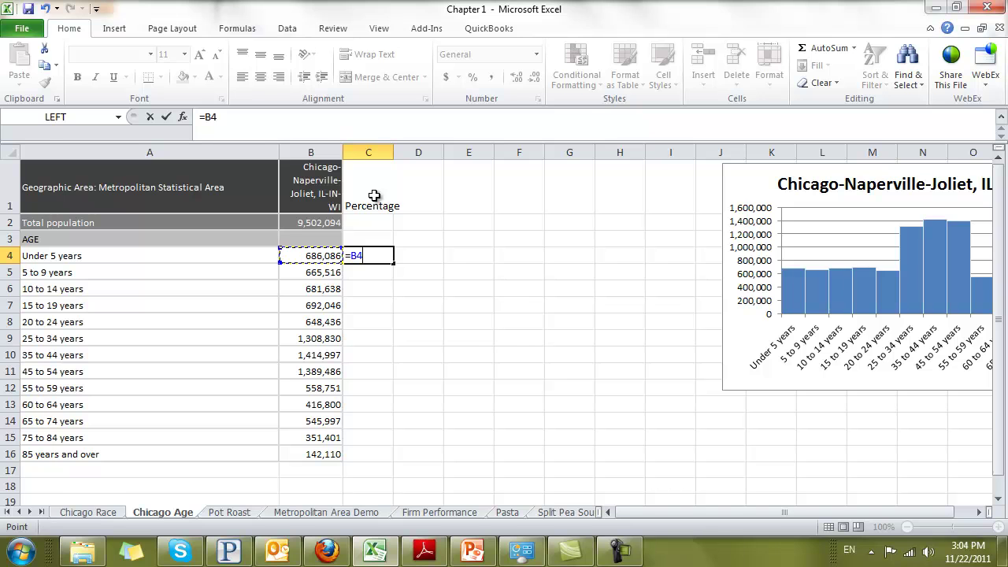
type("/")
left_click(305, 222)
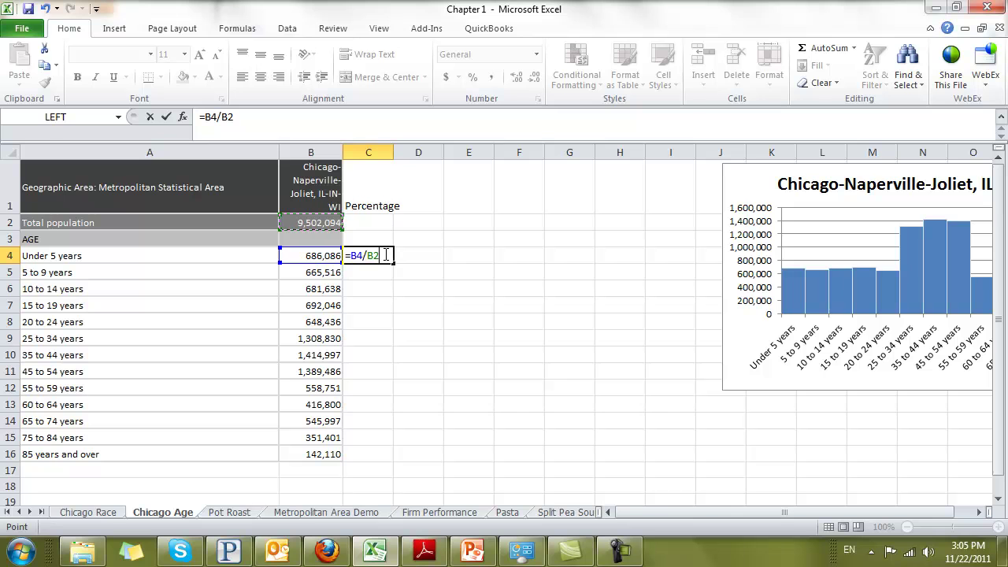
key("Return")
left_click(384, 255)
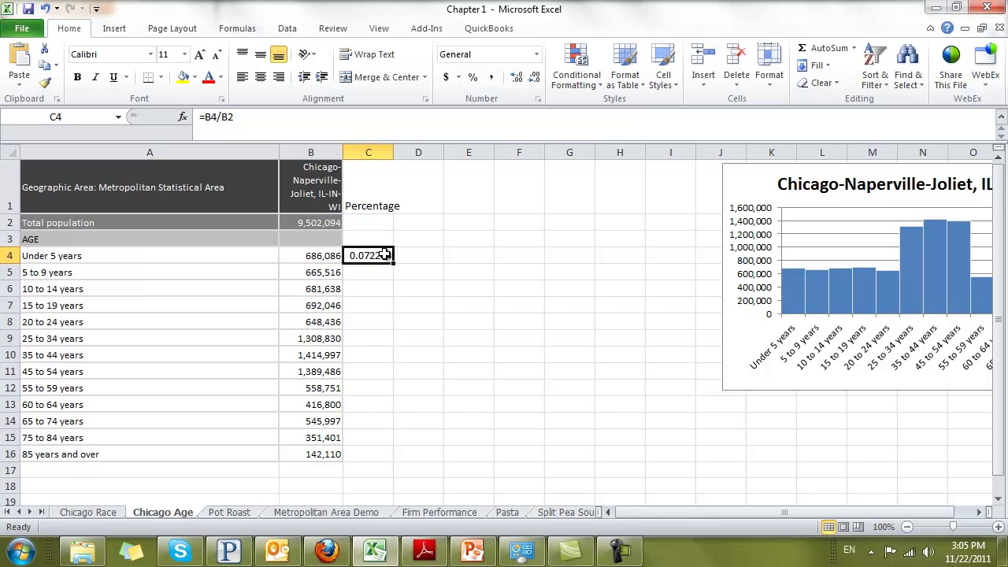
left_click(473, 79)
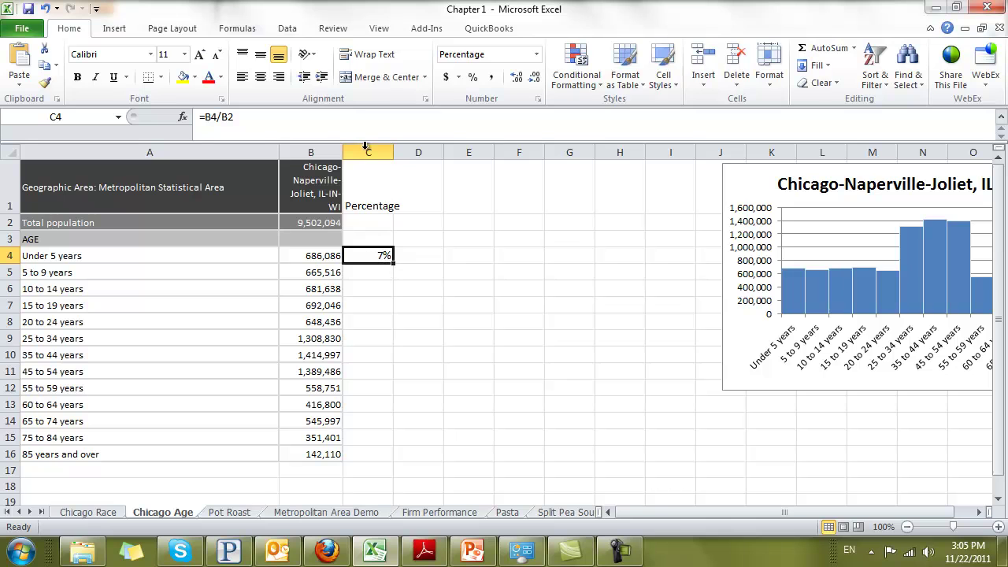
Examine the B2 reference in the C4 formula and step through the age group populations below B4.
left_click(284, 120)
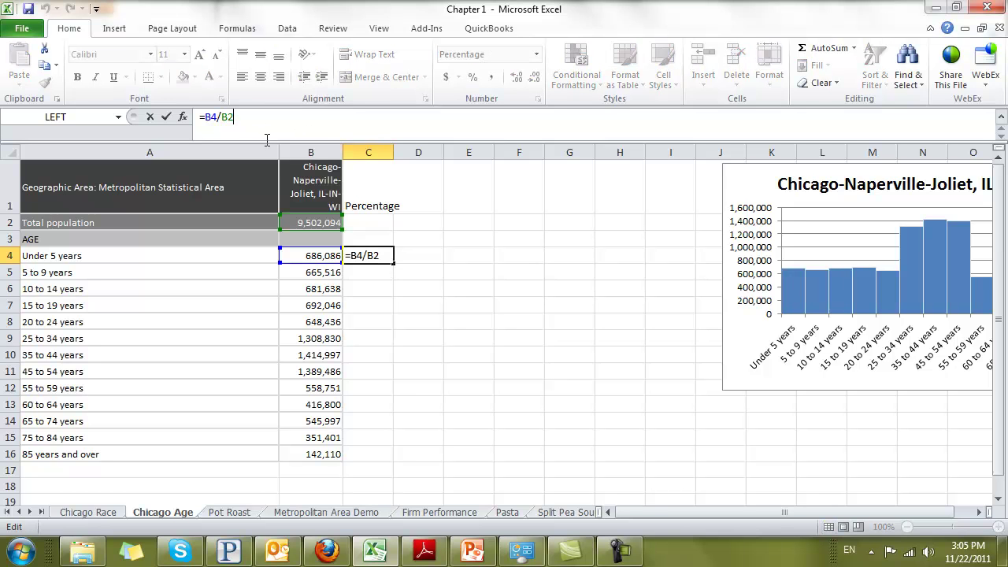
left_click_drag(234, 117, 224, 116)
key("ctrl+Return")
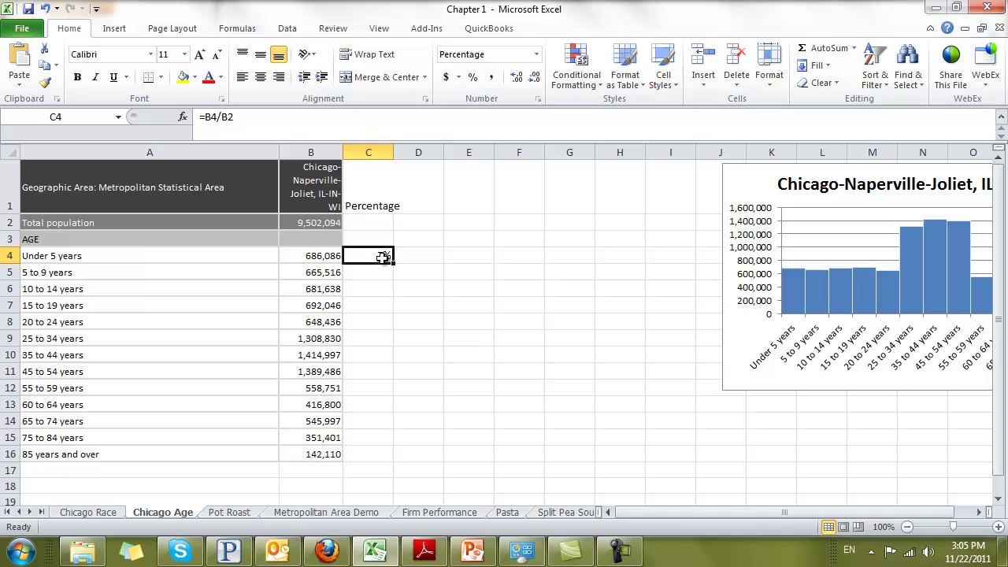
left_click(311, 256)
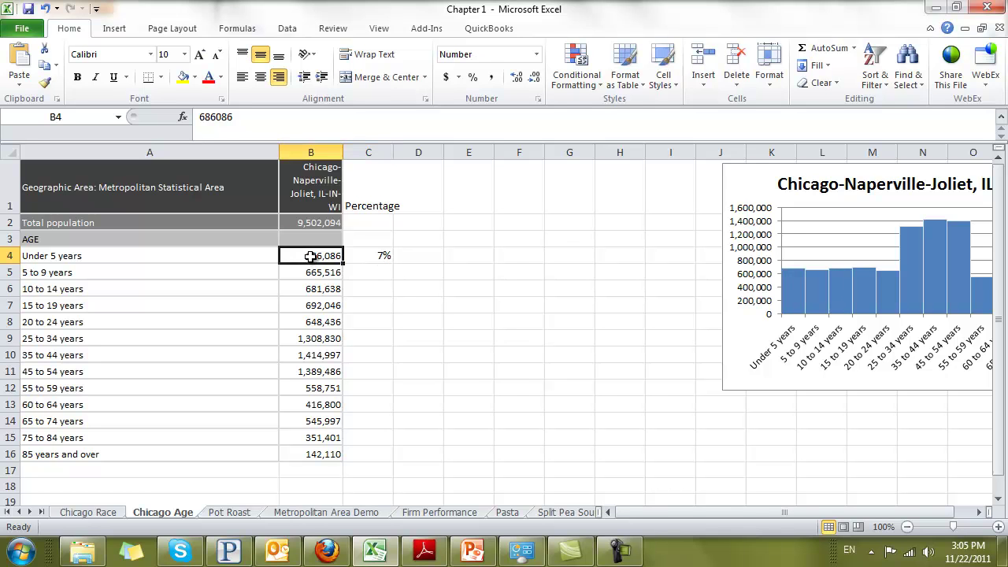
key("Down")
key("Down")
key("Down")
key("Down")
key("Down")
key("Up")
key("Up")
key("Down")
key("Down")
key("Up")
key("Up")
key("Up")
key("Up")
key("Up")
key("Down")
key("Down")
key("Down")
key("Down")
key("Up")
key("Up")
key("Up")
key("Up")
key("Right")
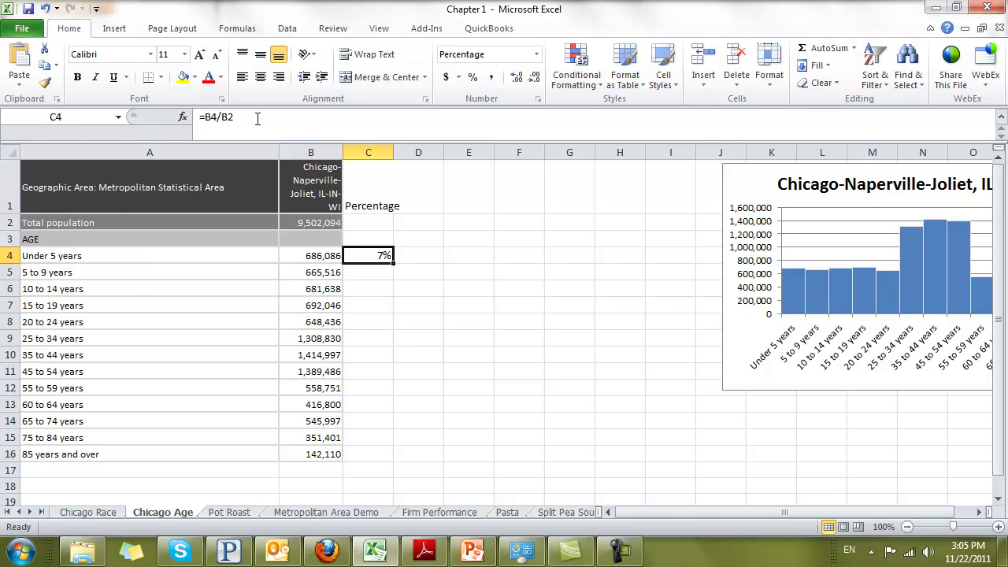
Lock the row of the total population reference so that the C4 formula reads =B4/B$2.
left_click(229, 119)
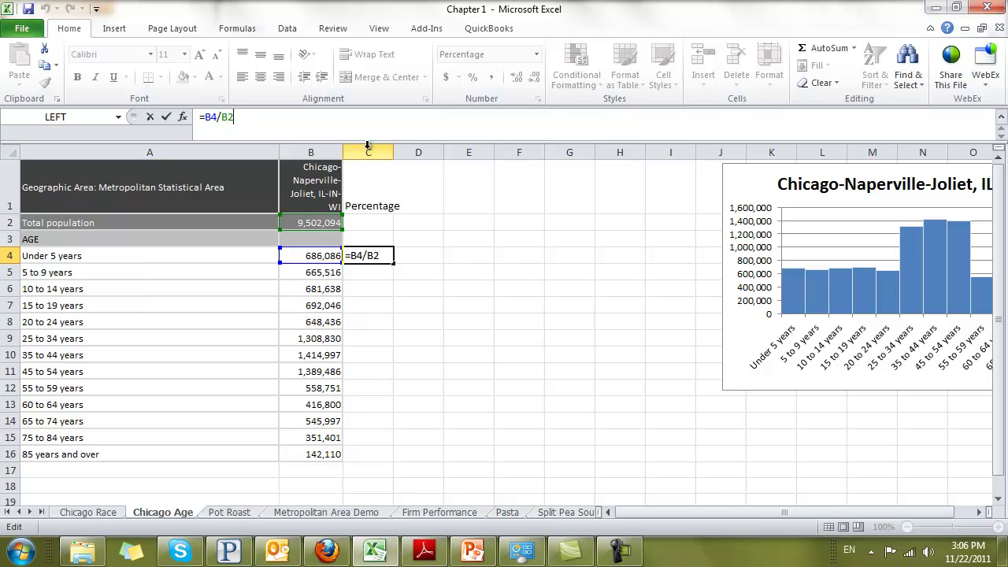
left_click(199, 112)
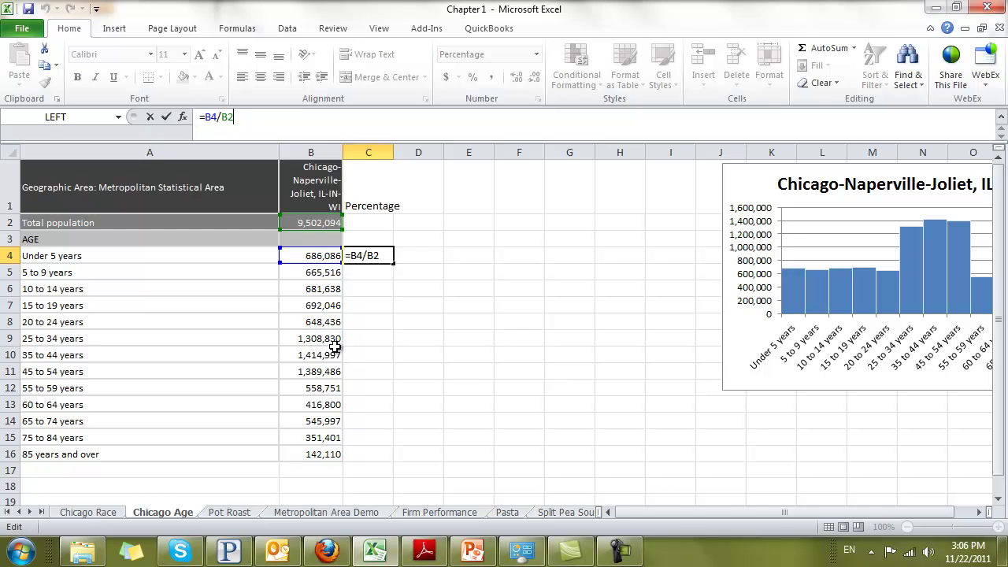
left_click(228, 131)
left_click(229, 116)
type("$")
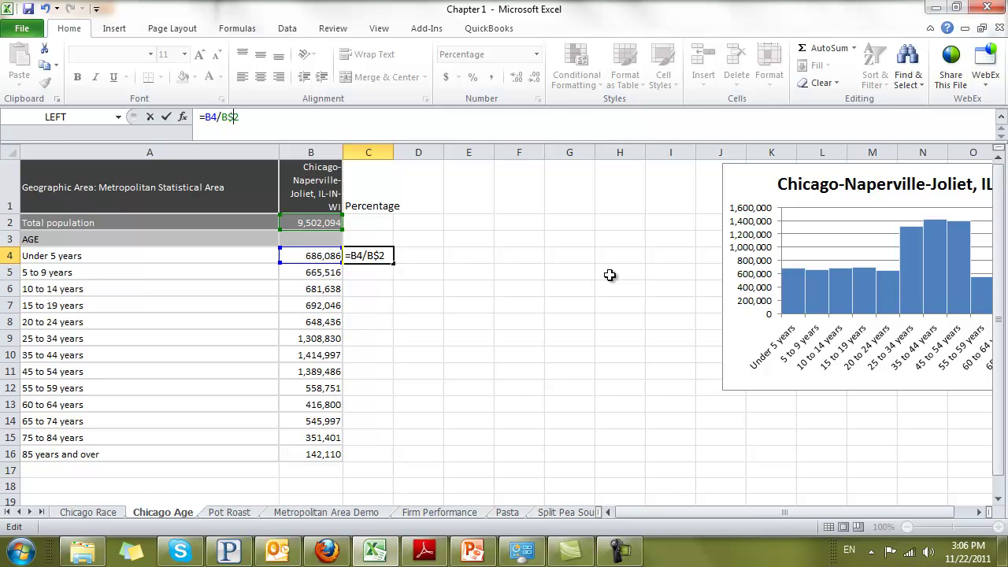
key("Return")
key("Up")
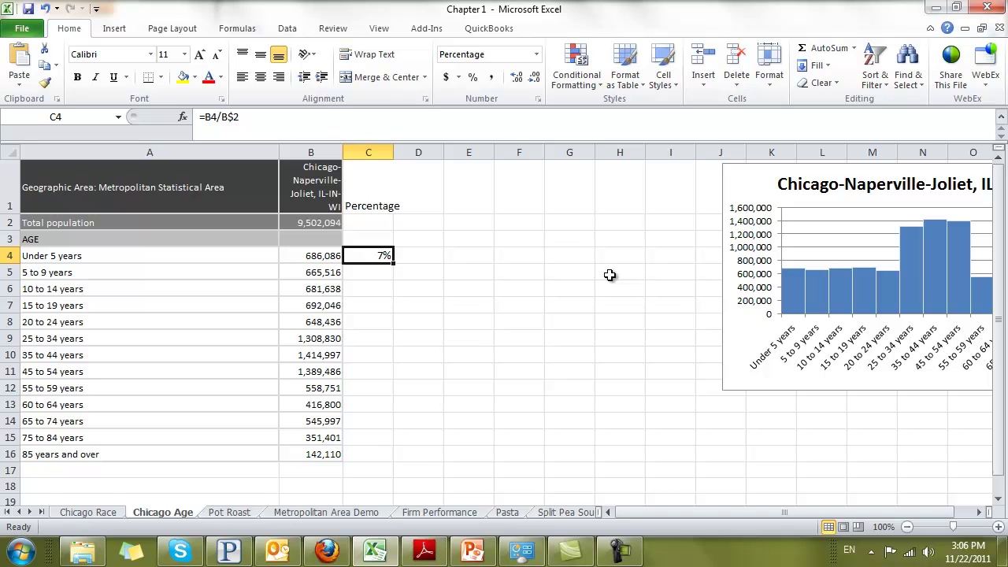
Copy the percentage formula in C4 and paste it into C4:C16.
key("ctrl+c")
key("shift+Down")
key("shift+Down")
key("shift+Down")
key("shift+Down")
key("shift+Down")
key("shift+Down")
key("shift+Down")
key("shift+Down")
key("shift+Down")
key("shift+Down")
key("shift+Down")
key("shift+Down")
key("shift+Down")
key("shift+Down")
key("shift+Up")
key("shift+Up")
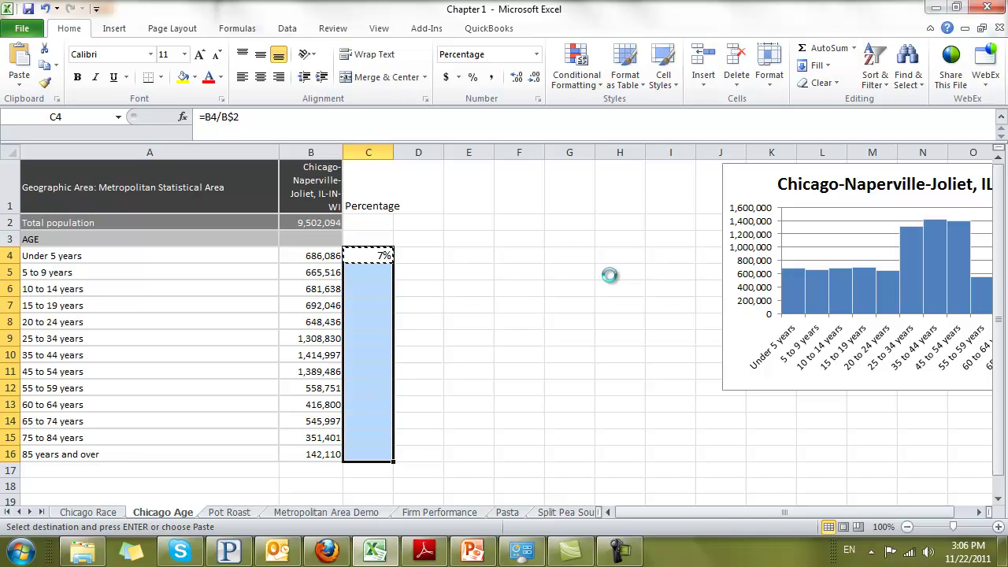
key("ctrl+v")
key("Escape")
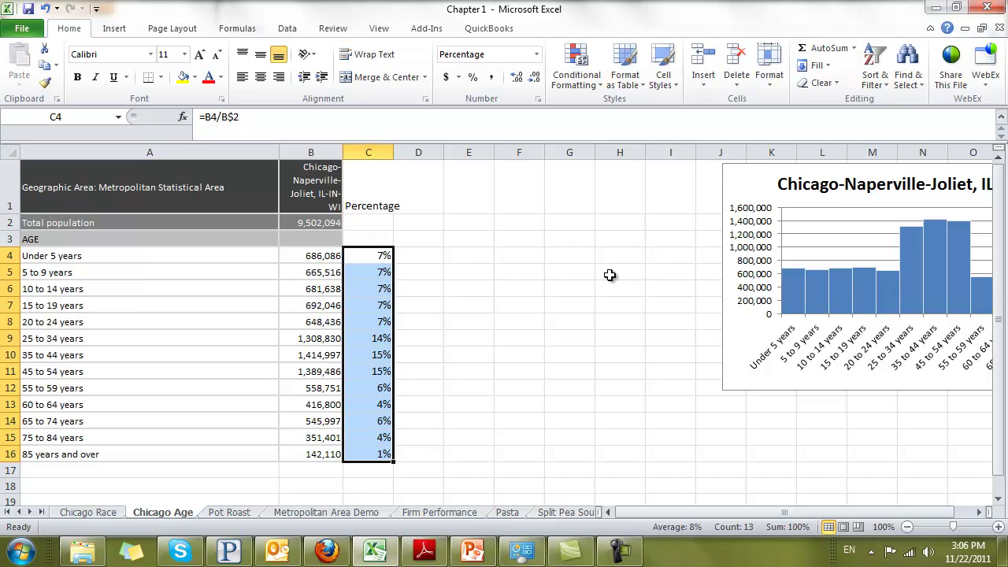
Undo the pasting of the percentage formula down column C.
key("ctrl+c")
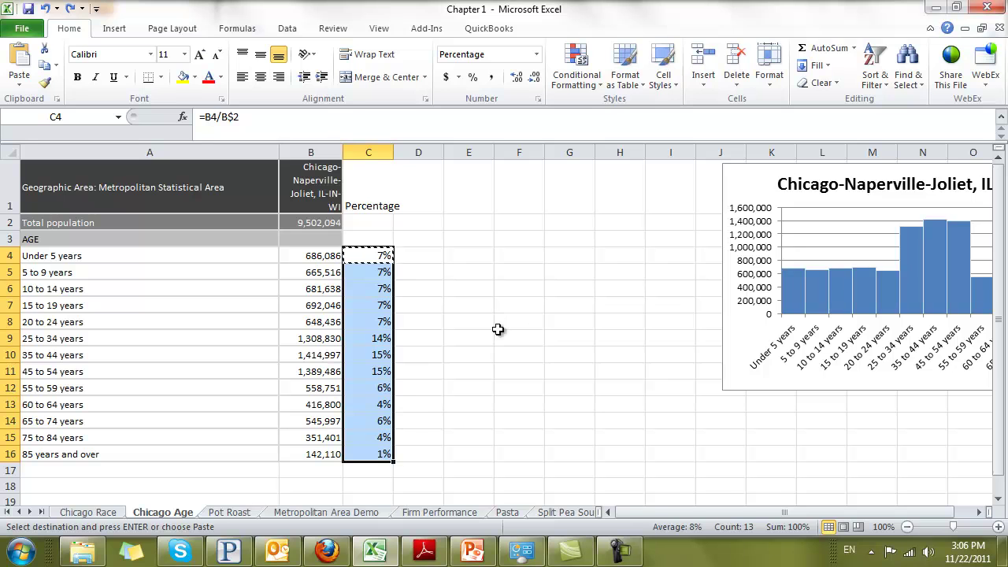
left_click(498, 323)
key("ctrl+z")
left_click(455, 310)
Try filling the C4 formula down to C16 with AutoFill, and undo the fill.
left_click(382, 257)
left_click_drag(393, 265, 377, 454)
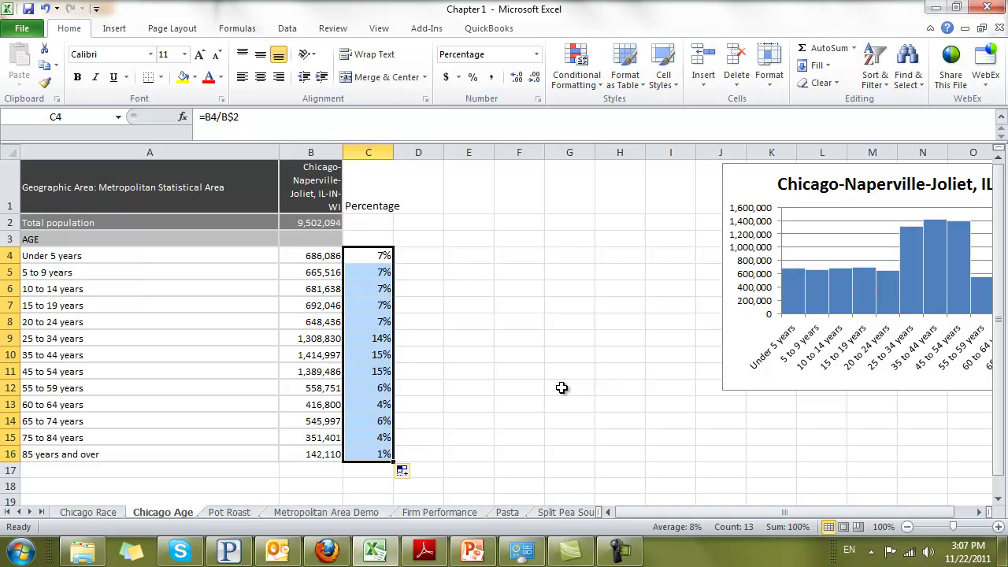
key("ctrl+z")
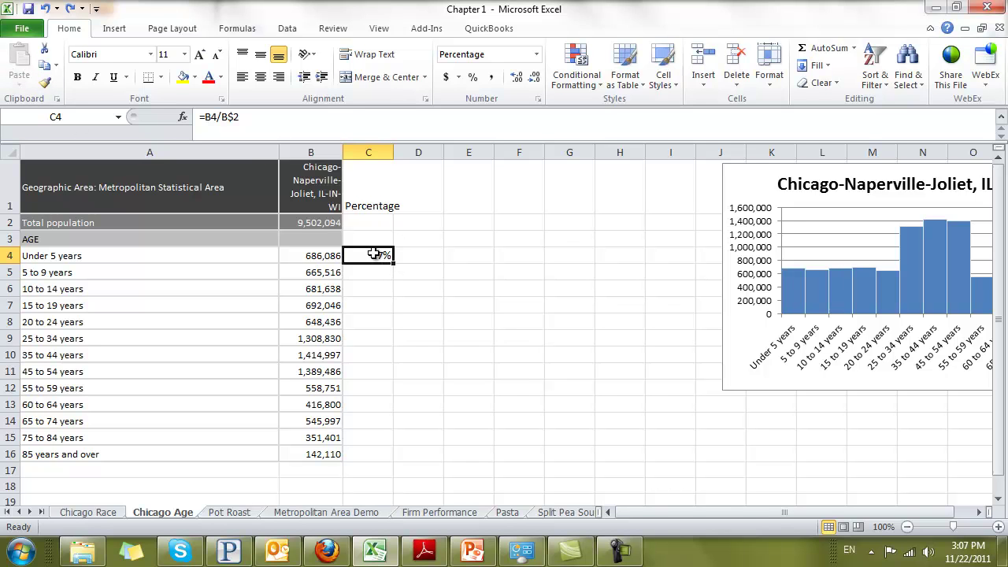
Copy the percentage formula in C4 and paste only its formula and number formatting into C4:C16.
key("ctrl+c")
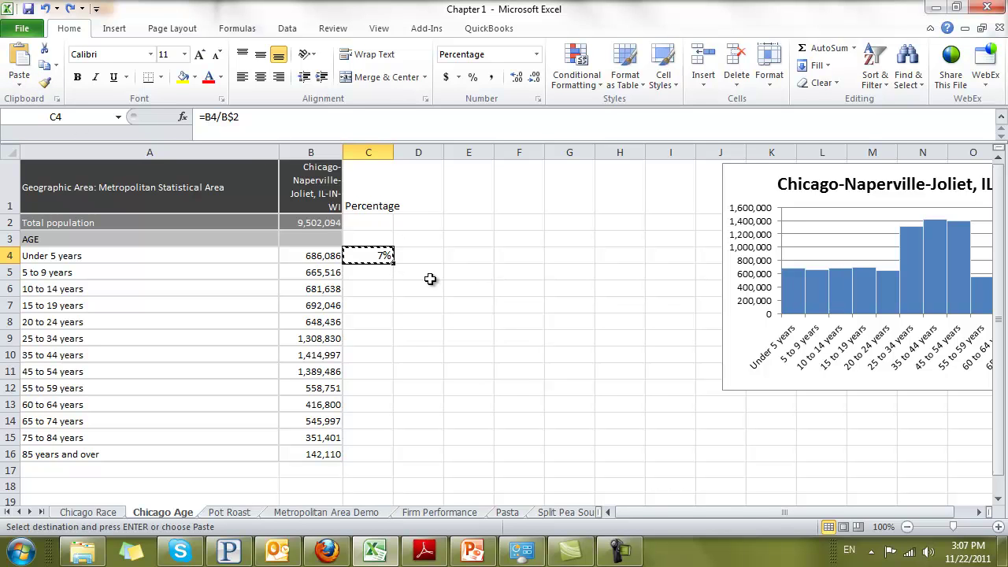
left_click_drag(378, 259, 347, 454)
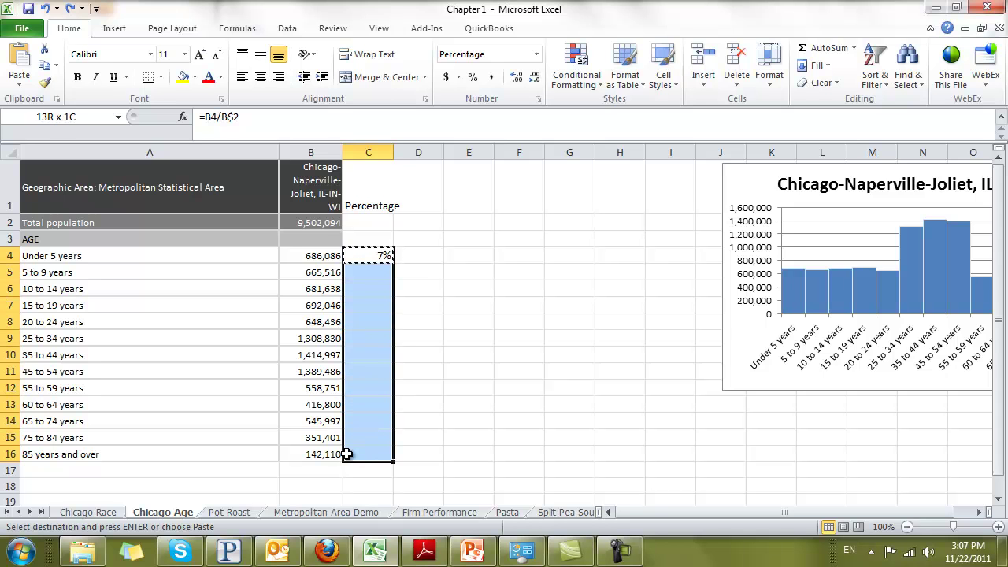
left_click(20, 87)
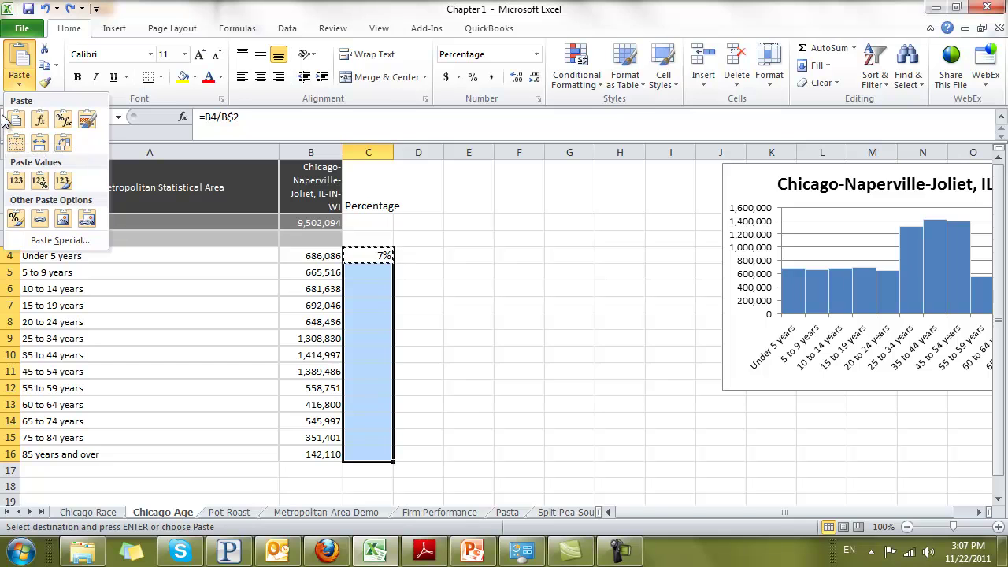
left_click(65, 122)
left_click_drag(571, 403, 569, 389)
left_click(368, 257)
key("ctrl+shift+Down")
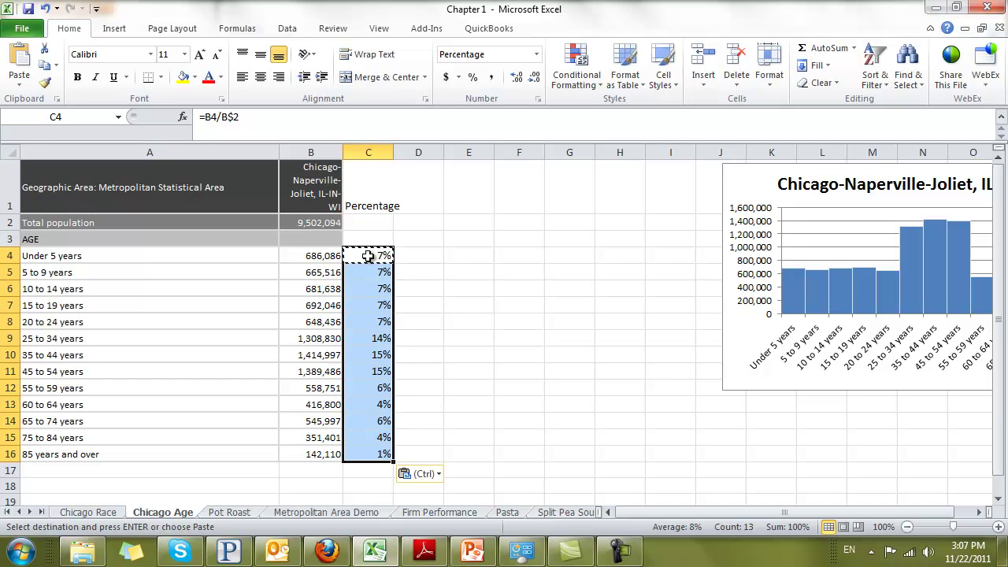
Check the pasted formula in C6 and review the available paste options without applying any.
left_click(399, 256)
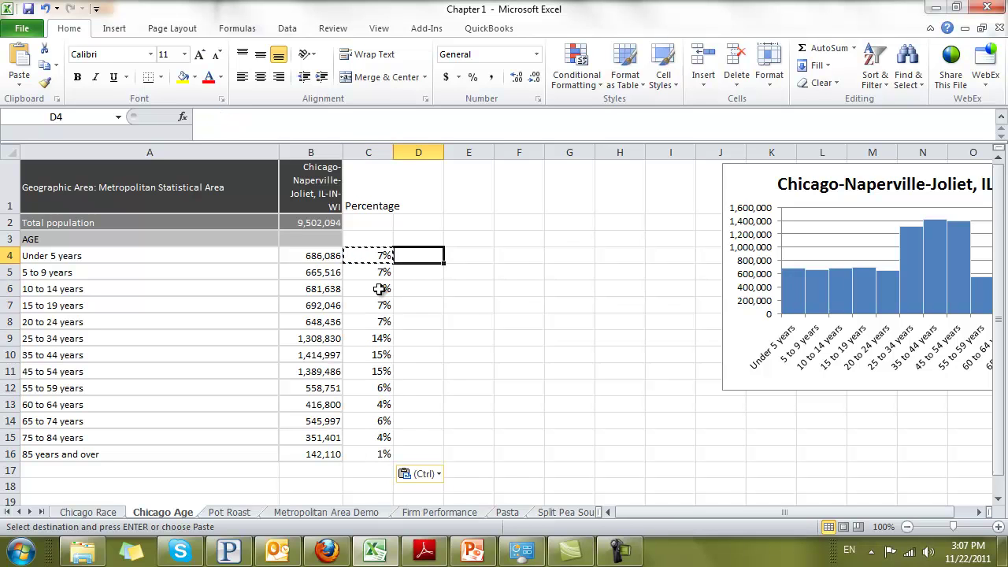
left_click(379, 288)
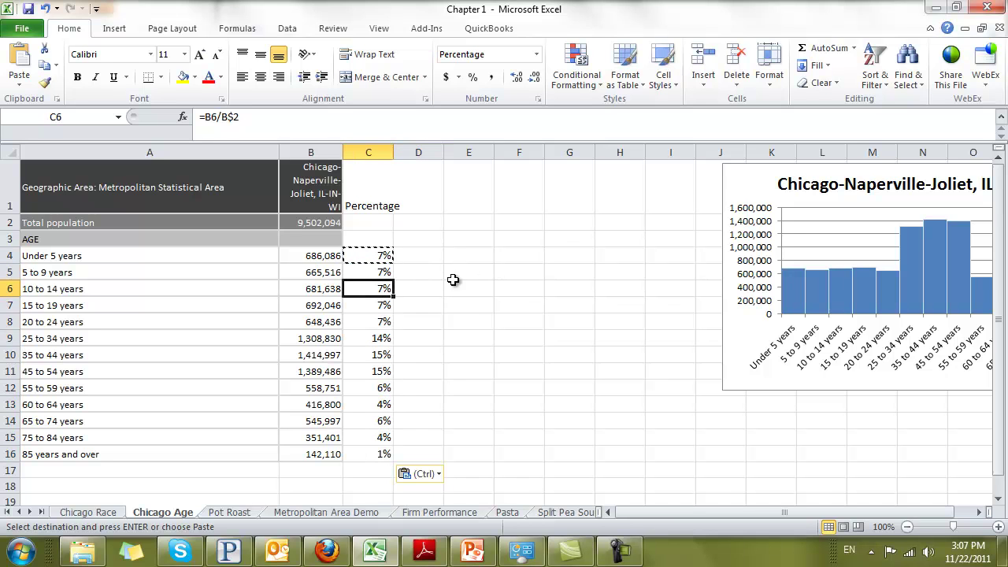
left_click(22, 78)
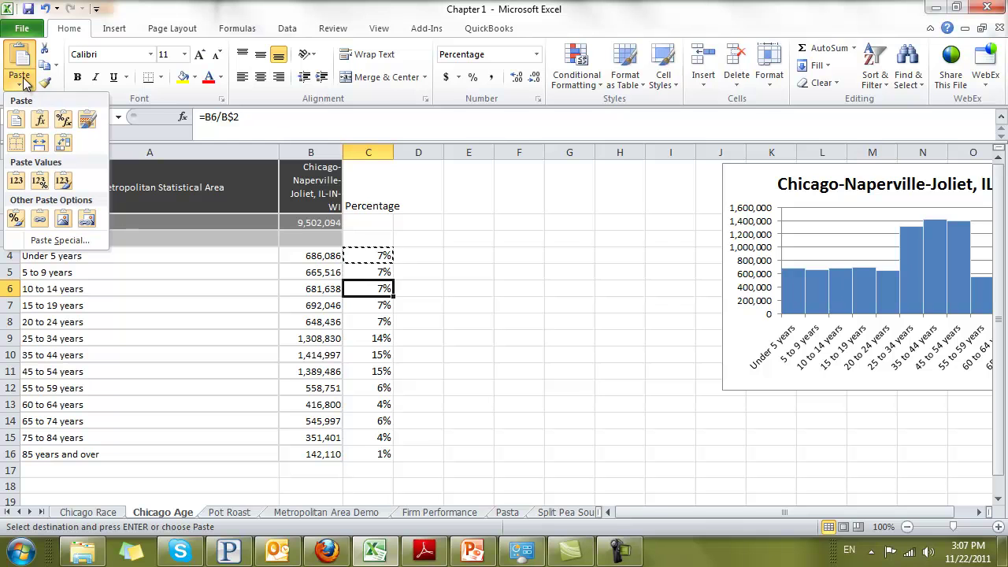
left_click(682, 338)
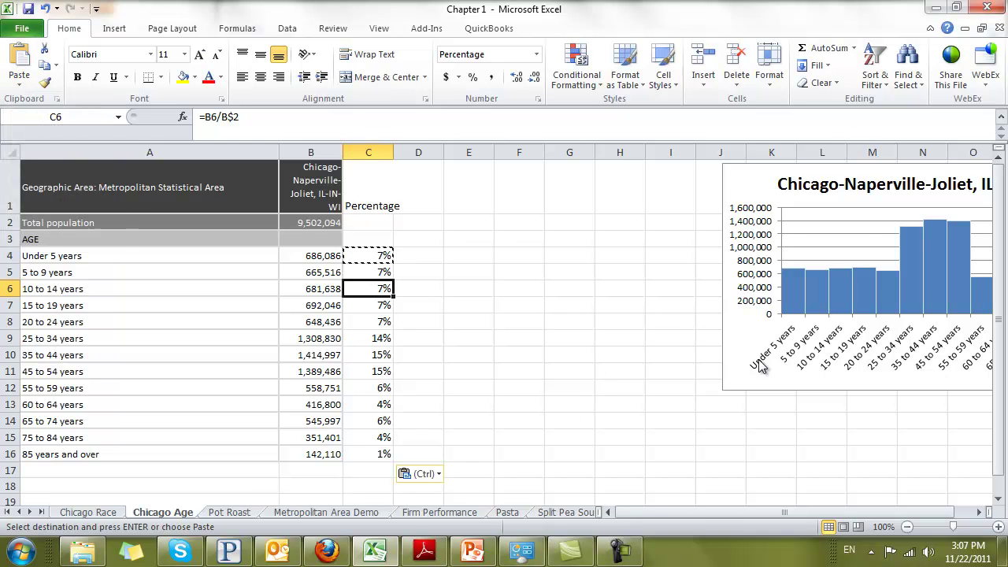
Move the age population chart farther from the table and place a duplicate of it in the freed space.
left_click(743, 322)
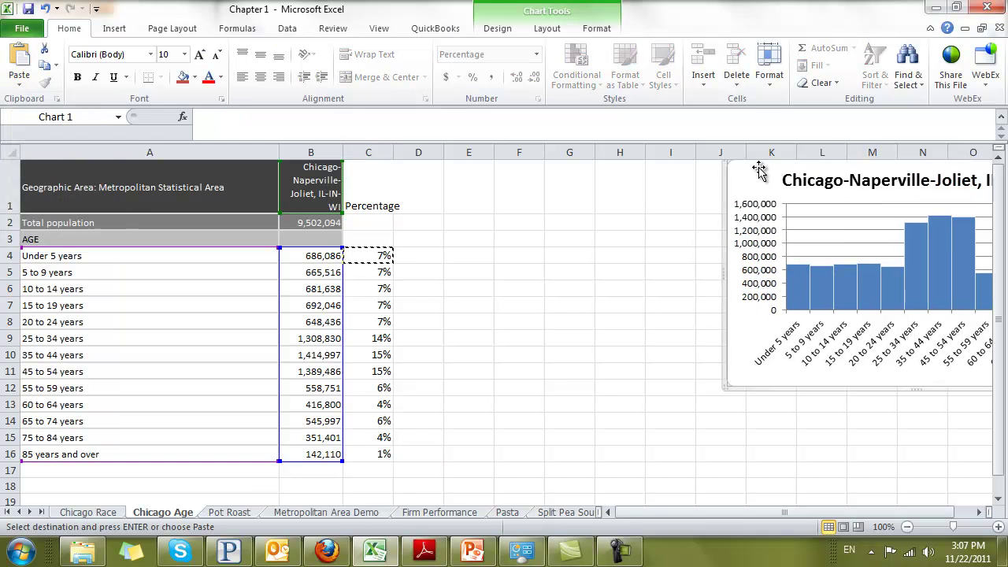
left_click_drag(760, 169, 803, 209)
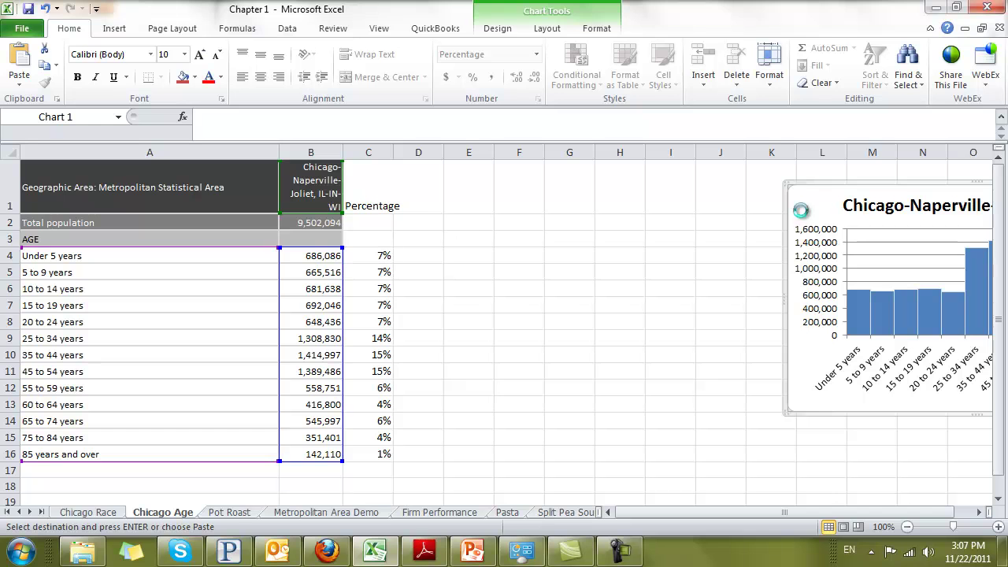
key("Escape")
left_click(474, 204)
key("ctrl+v")
Shift the duplicate chart's series values to the percentages in C4:C16, keeping the age groups as category labels.
left_click(548, 303)
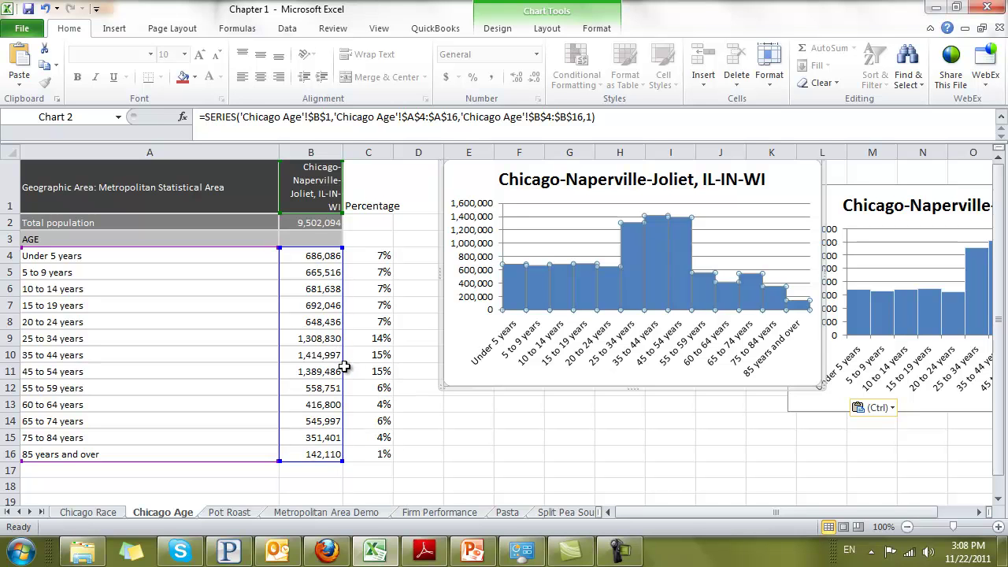
left_click_drag(344, 374, 372, 371)
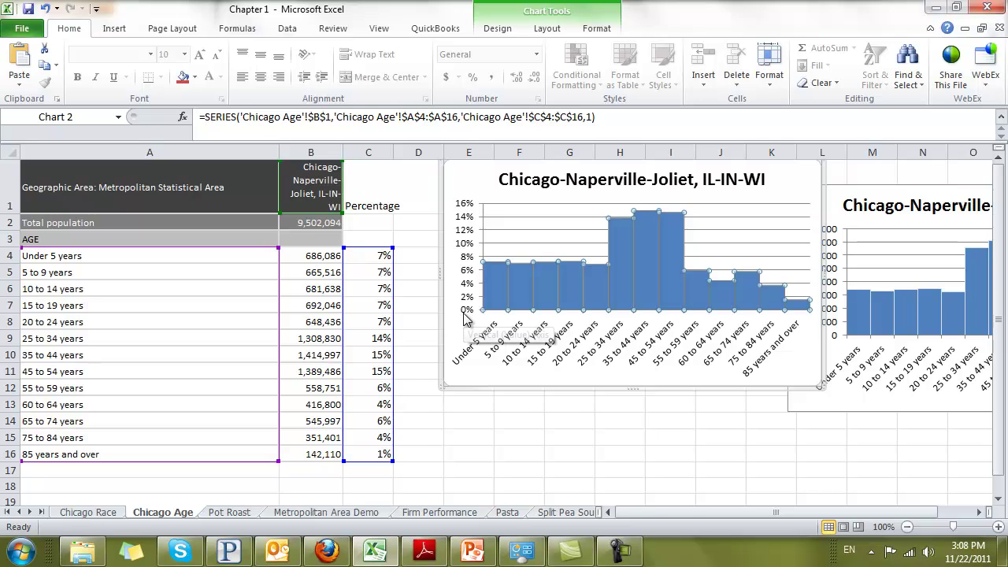
left_click(516, 448)
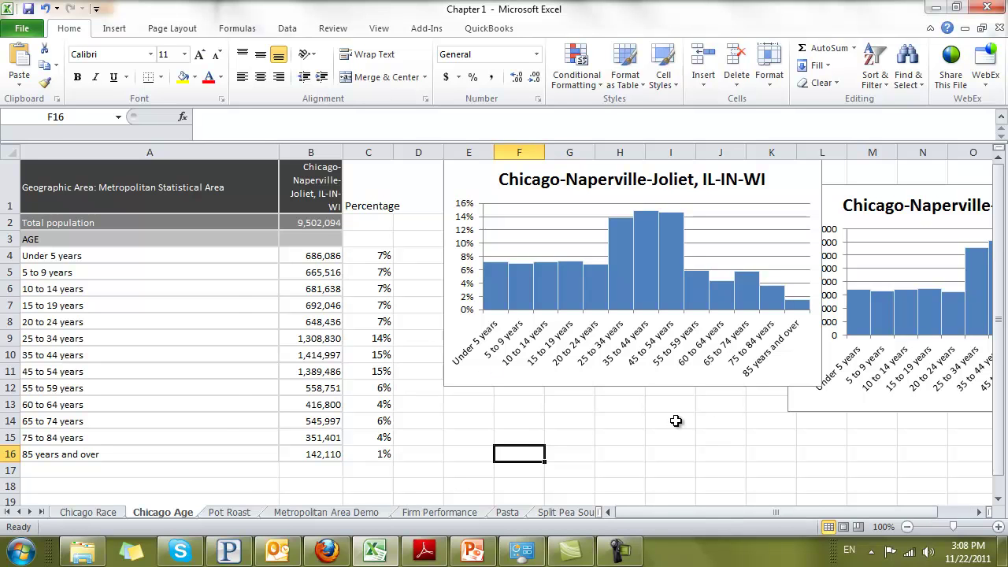
Arrange the percentage chart and the population chart side by side next to the table so they do not overlap.
scroll(675, 420, "down", 2, "ctrl")
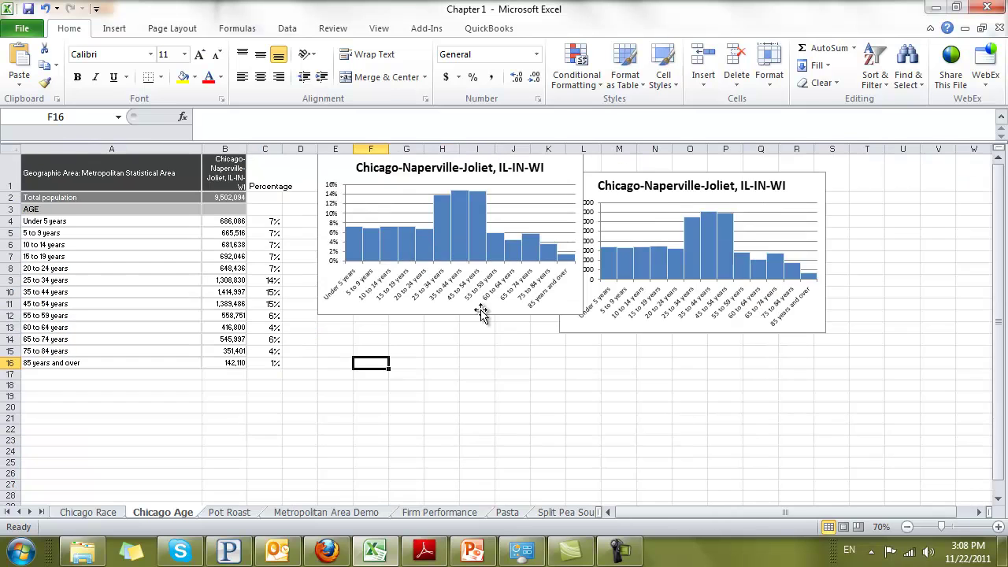
left_click_drag(338, 166, 317, 208)
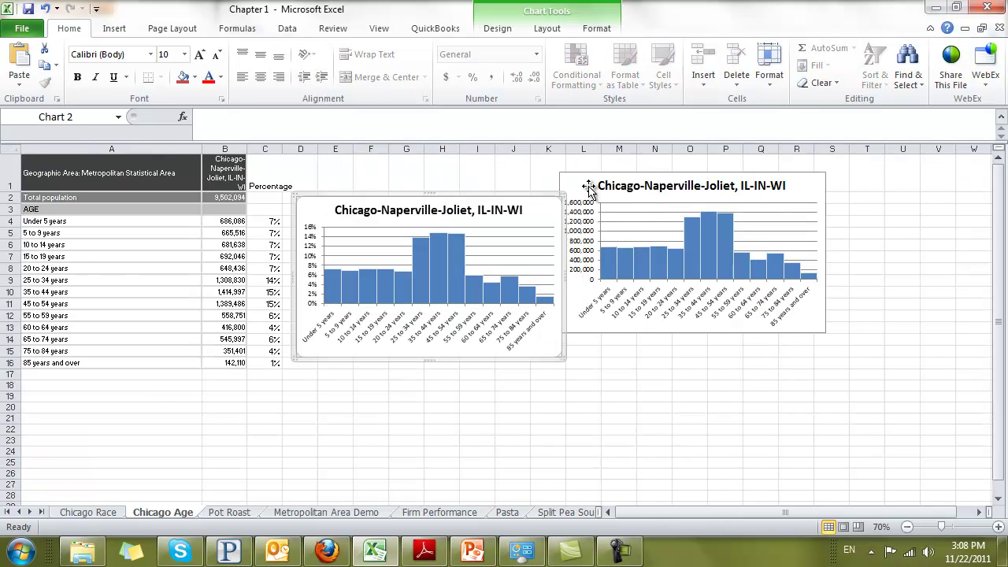
left_click_drag(590, 188, 632, 217)
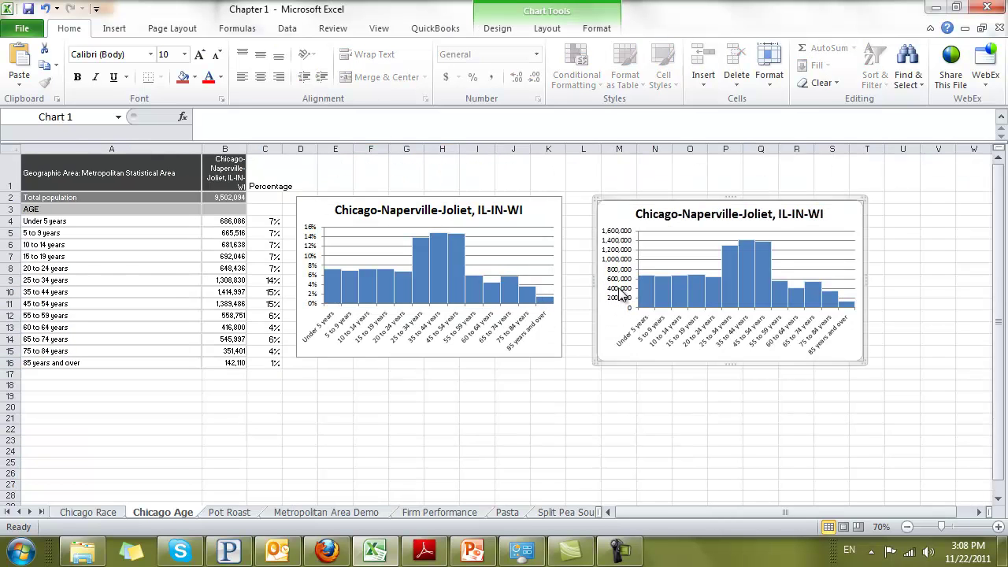